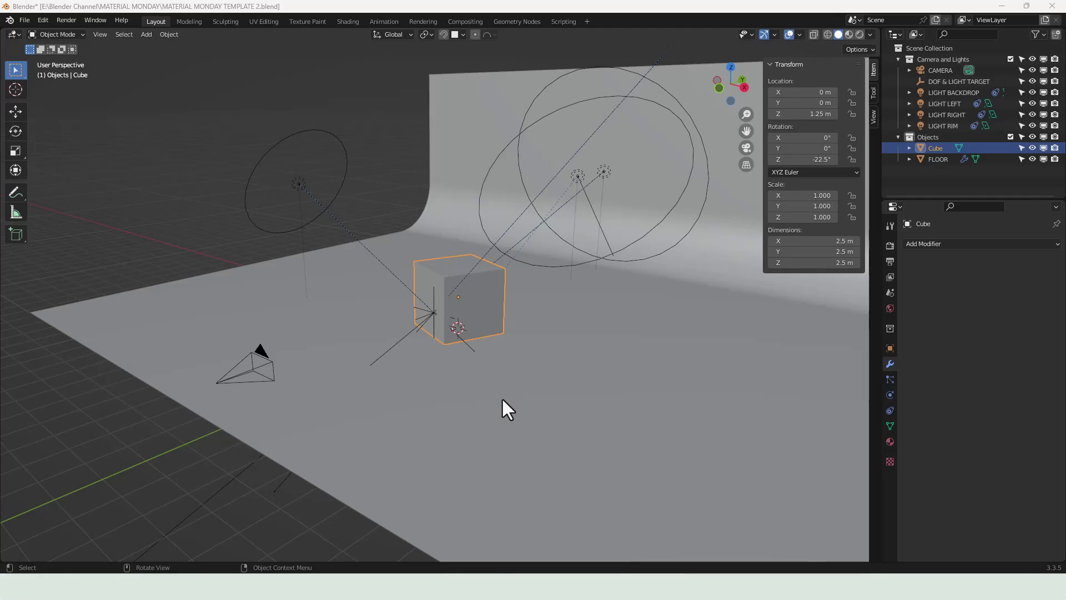
Orbit and zoom out to view the studio scene, then switch to the Shading workspace
{"action": "middle_click_drag", "start_coordinate": [518, 348], "coordinate": [529, 368]}
{"action": "scroll", "coordinate": [533, 369], "scroll_direction": "down", "scroll_amount": 3}
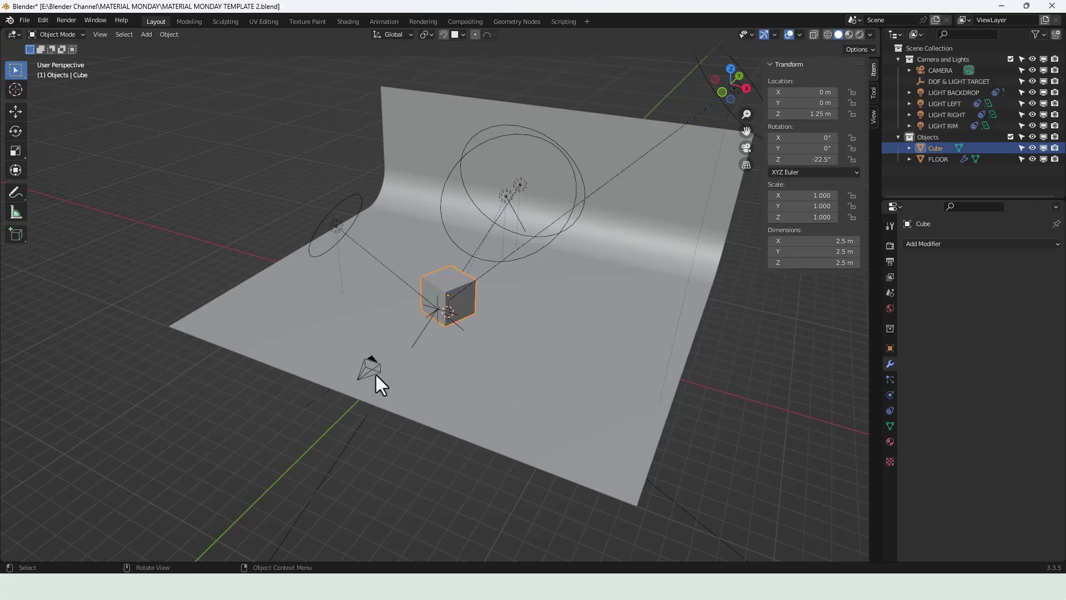
{"action": "left_click", "coordinate": [348, 22]}
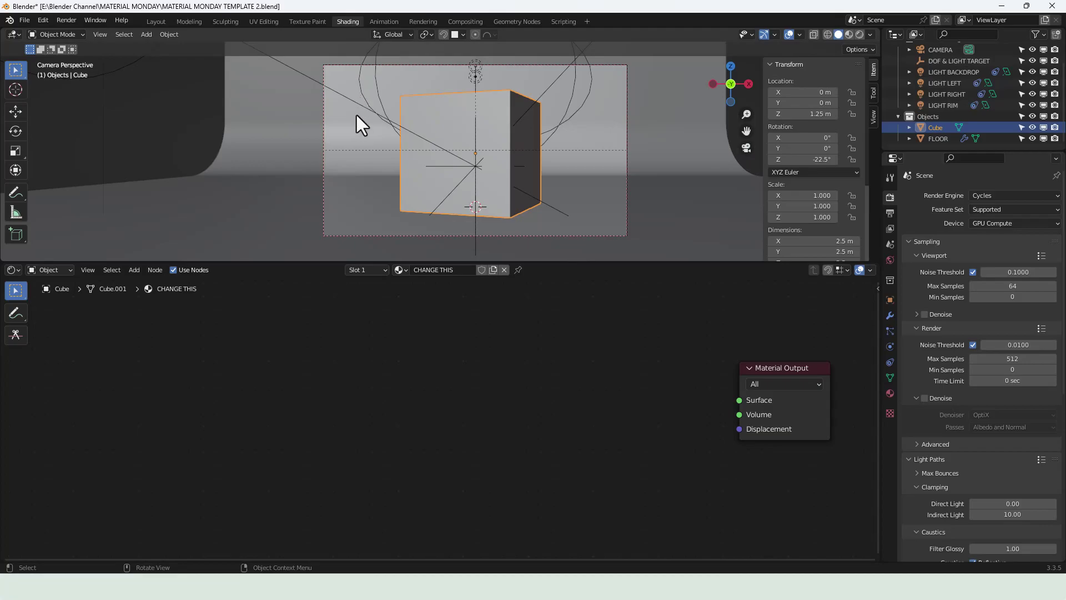
Turn on the Cycles rendered viewport preview and frame the lone Material Output node
{"action": "left_click", "coordinate": [860, 34]}
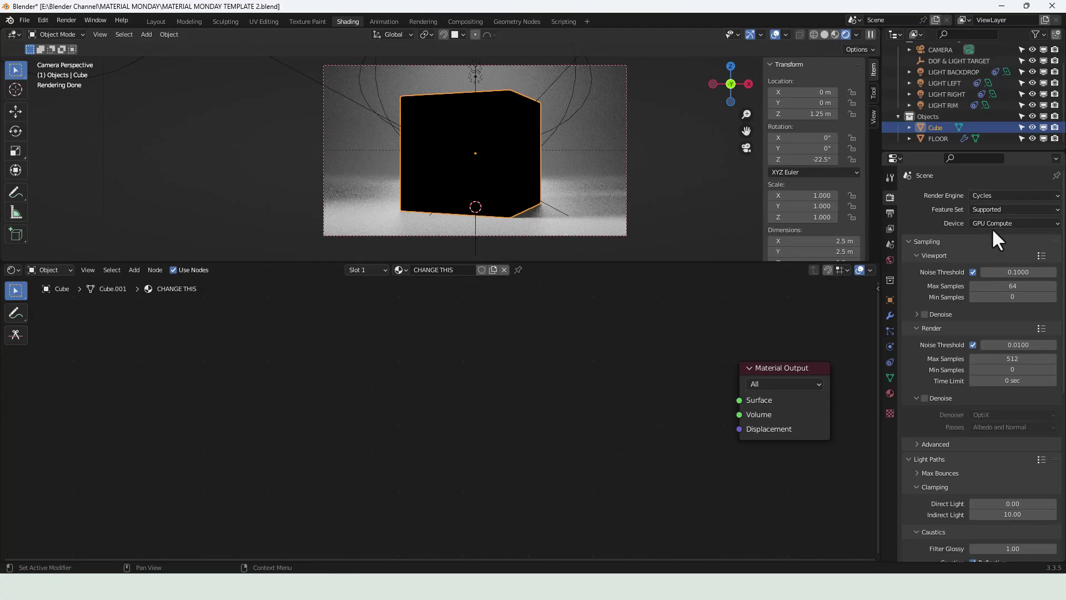
{"action": "scroll", "coordinate": [578, 388], "scroll_direction": "up", "scroll_amount": 1}
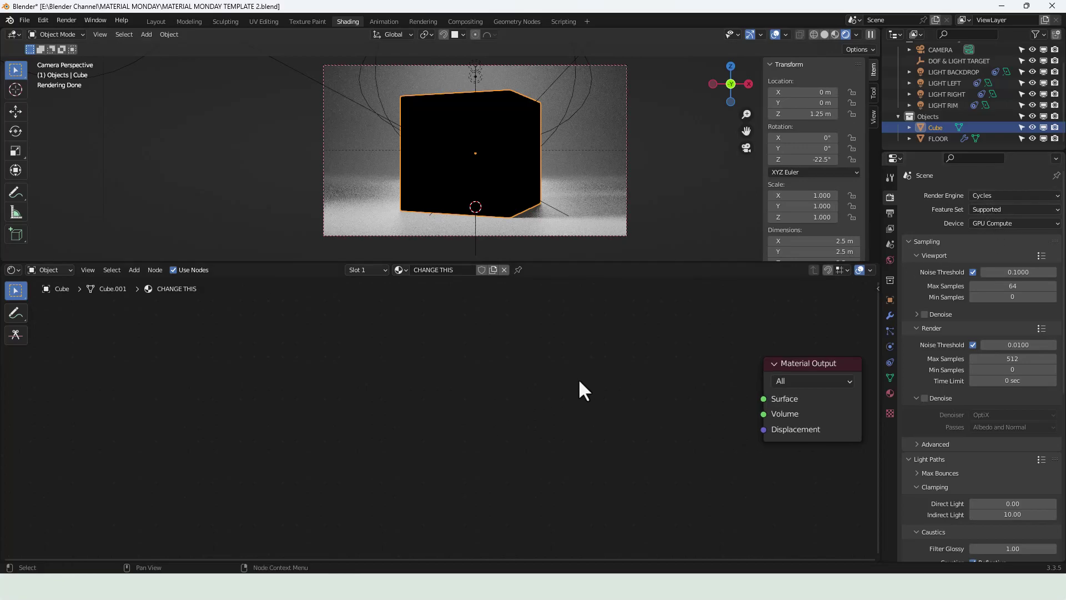
{"action": "middle_click_drag", "start_coordinate": [578, 388], "coordinate": [475, 386]}
{"action": "scroll", "coordinate": [476, 384], "scroll_direction": "down", "scroll_amount": 1}
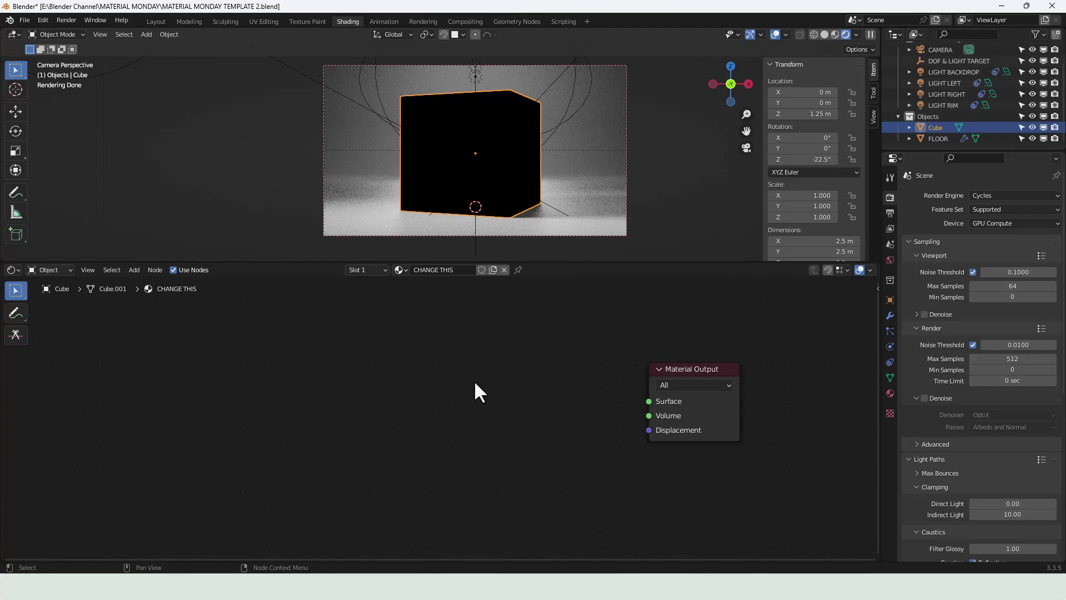
{"action": "scroll", "coordinate": [476, 383], "scroll_direction": "down", "scroll_amount": 1}
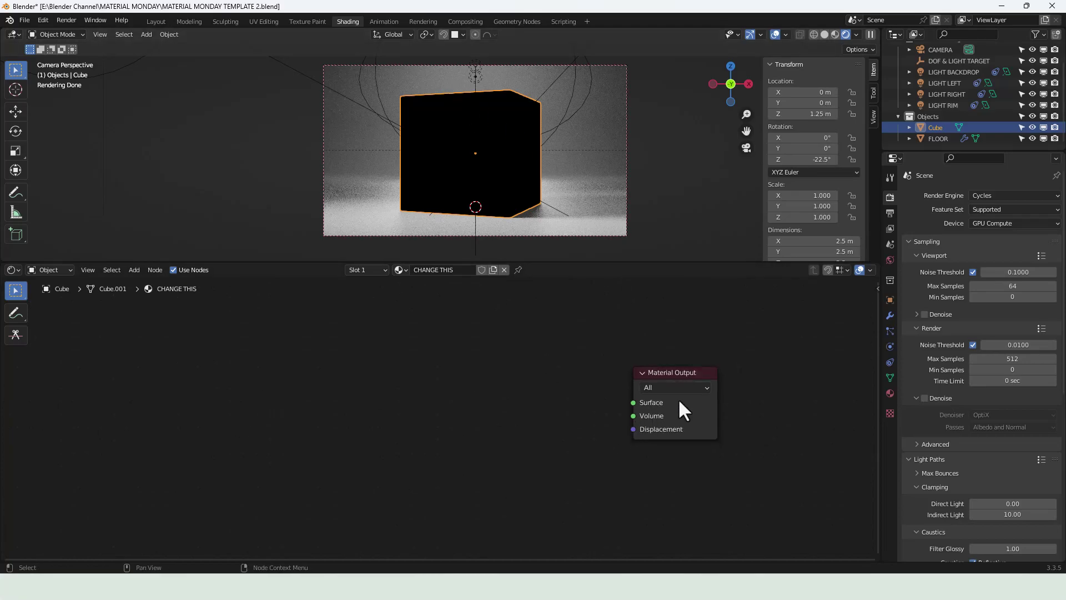
{"action": "scroll", "coordinate": [483, 439], "scroll_direction": "down", "scroll_amount": 1}
{"action": "middle_click_drag", "start_coordinate": [482, 440], "coordinate": [530, 415]}
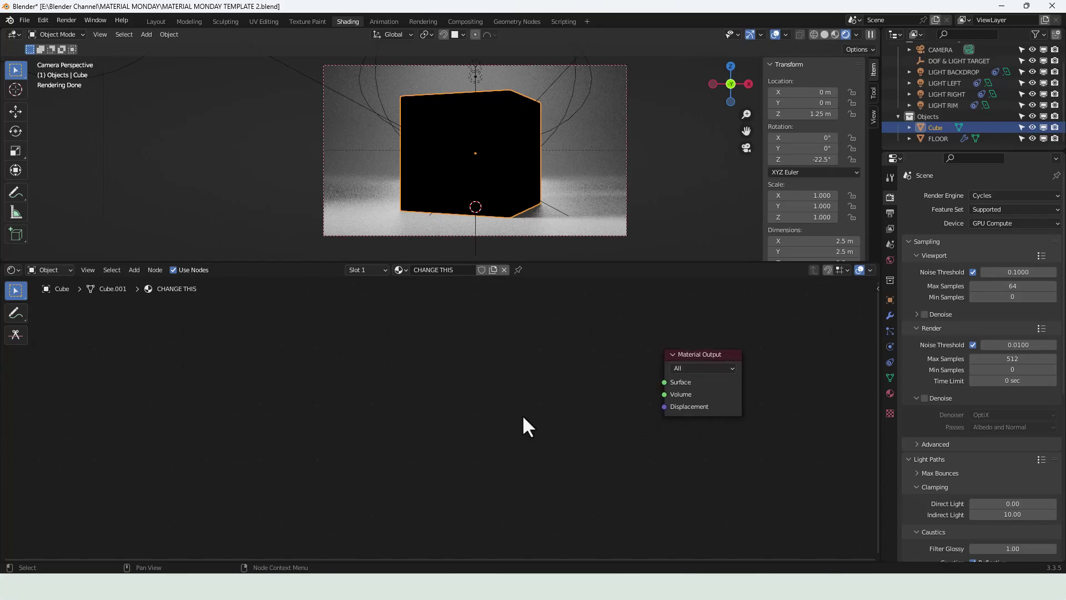
Add a Voronoi Texture node to the material
{"action": "key", "text": "shift+a"}
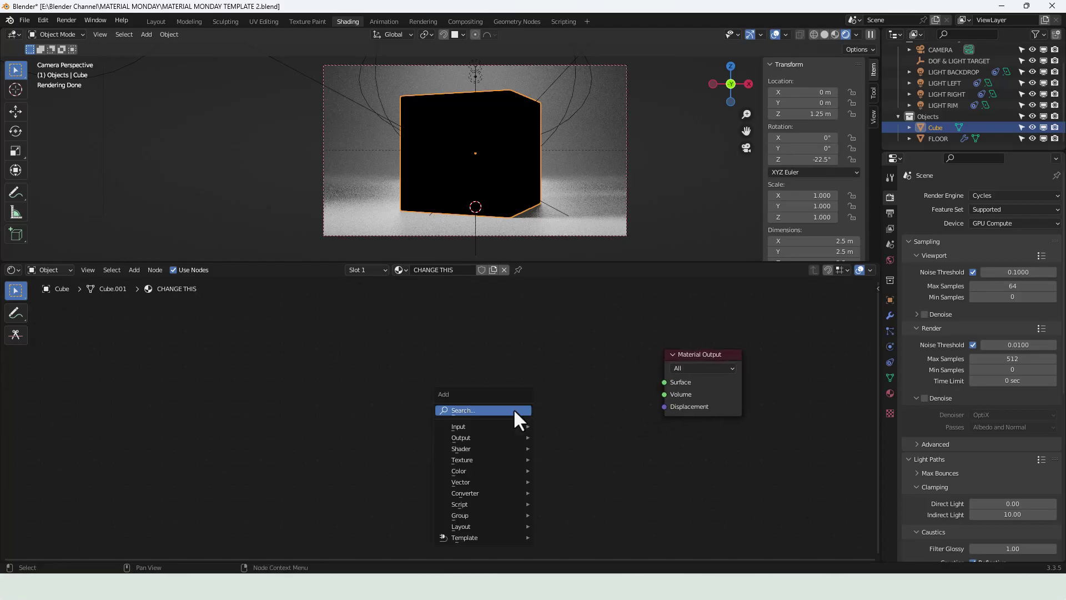
{"action": "left_click", "coordinate": [514, 410]}
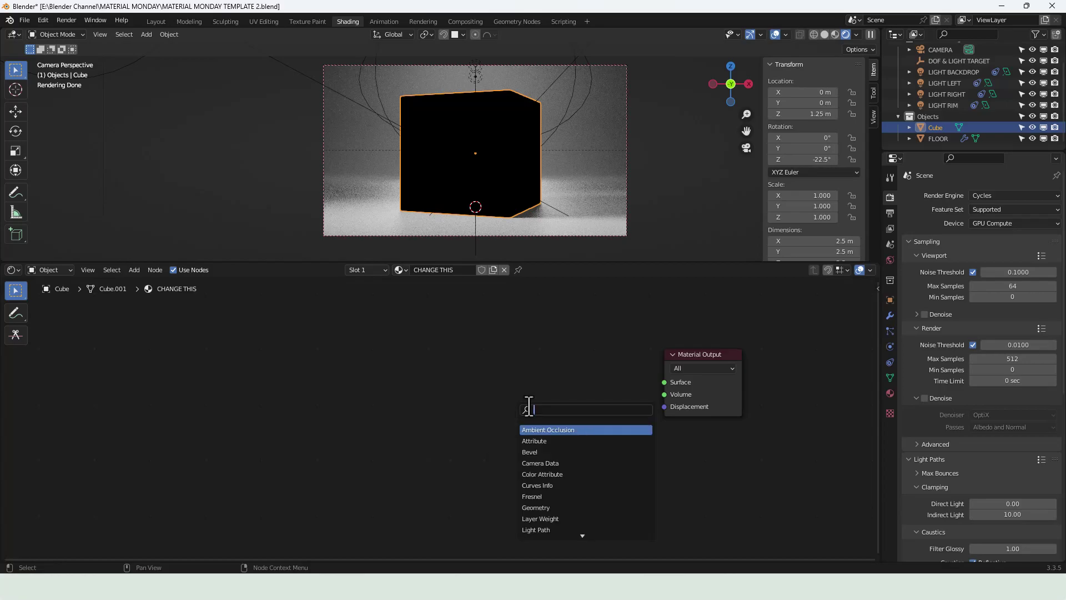
{"action": "type", "text": "voronoi"}
{"action": "key", "text": "Return"}
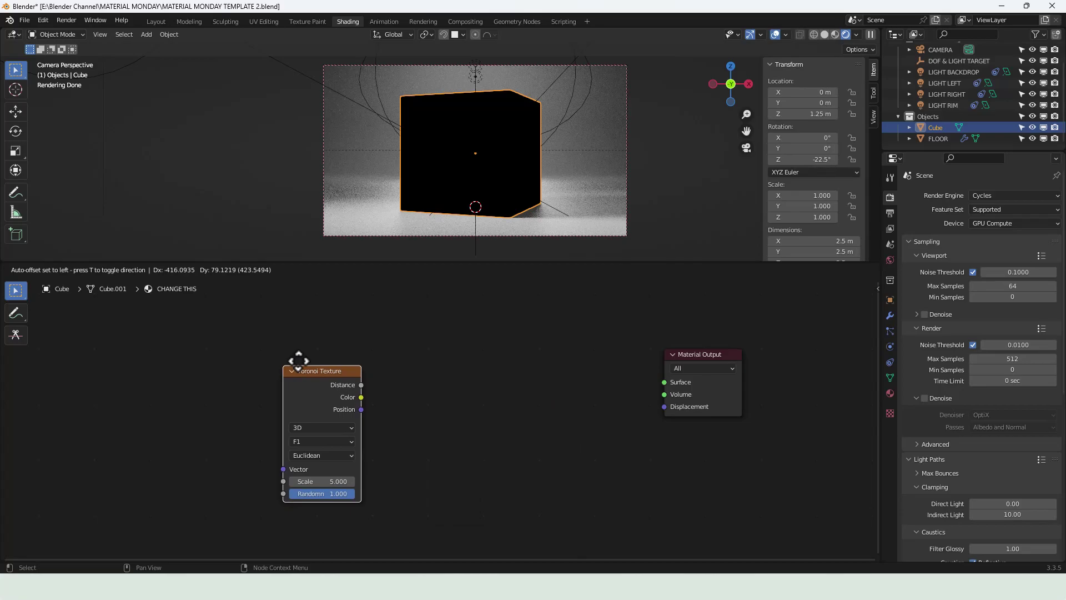
{"action": "left_click", "coordinate": [315, 362]}
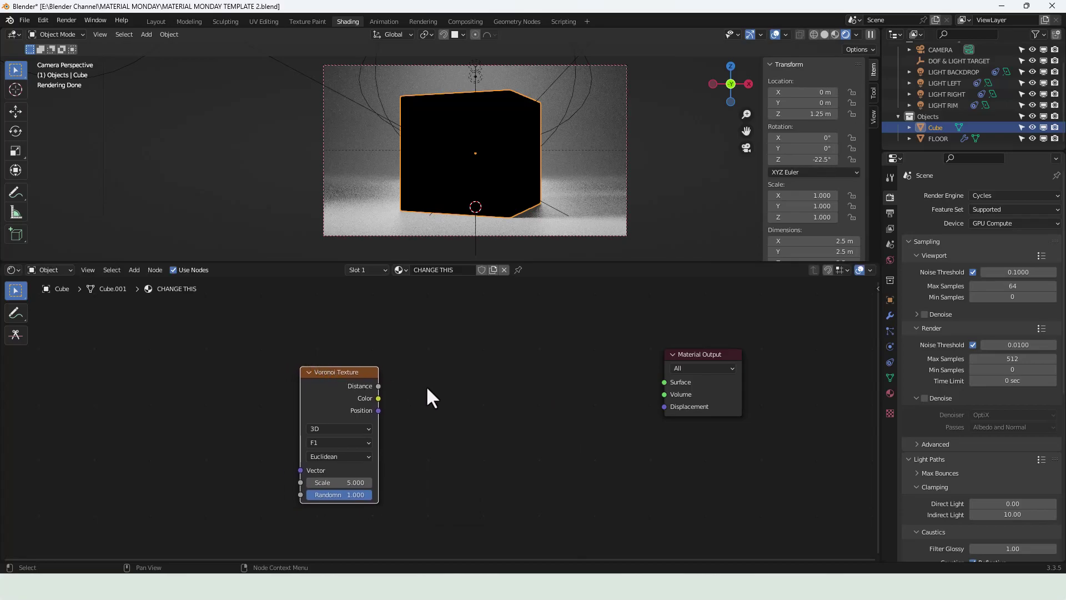
{"action": "middle_click_drag", "start_coordinate": [427, 389], "coordinate": [424, 427]}
Add a Noise Texture node above the Voronoi Texture
{"action": "key", "text": "shift+a"}
{"action": "left_click", "coordinate": [431, 424]}
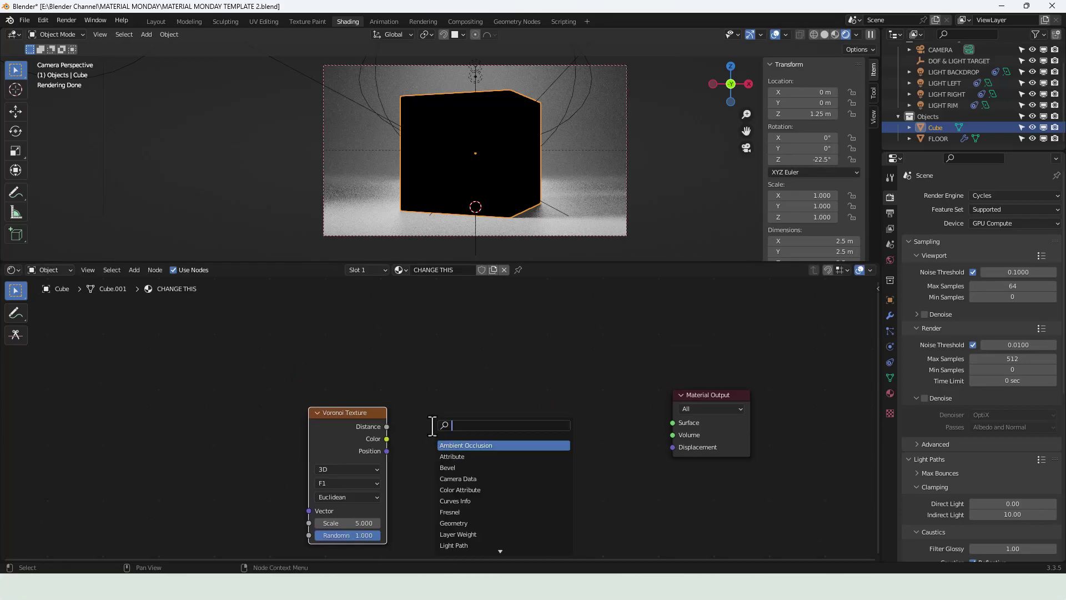
{"action": "type", "text": "NOIS"}
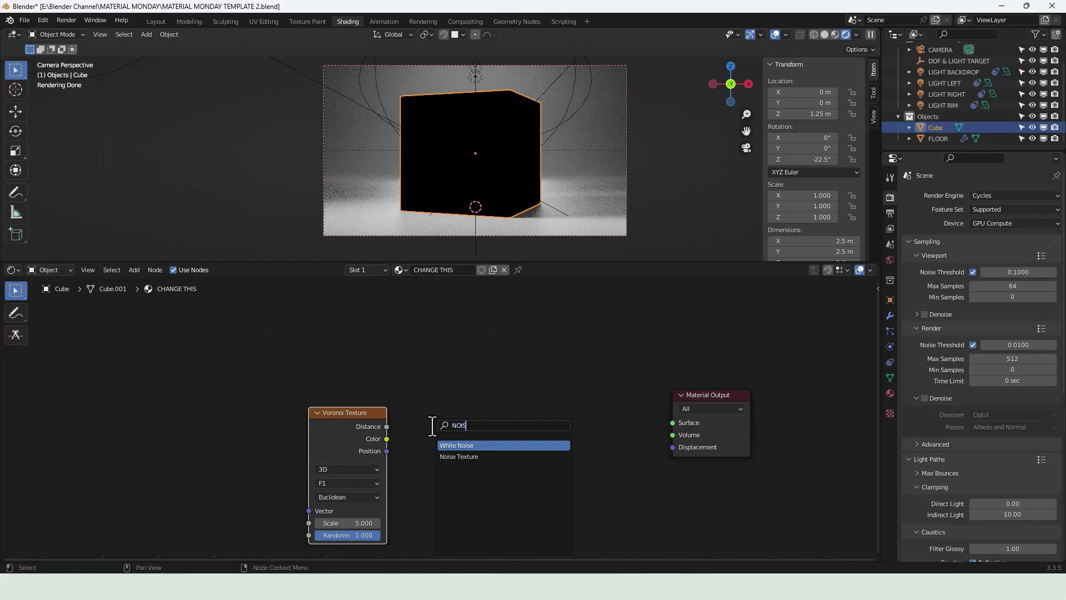
{"action": "key", "text": "Down"}
{"action": "key", "text": "Return"}
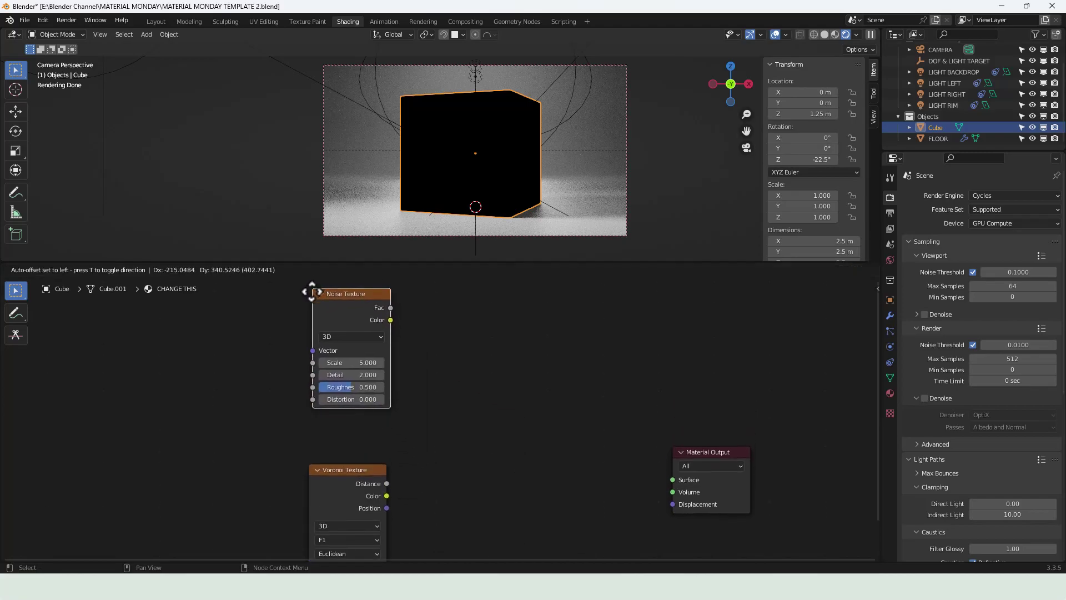
{"action": "left_click", "coordinate": [308, 352]}
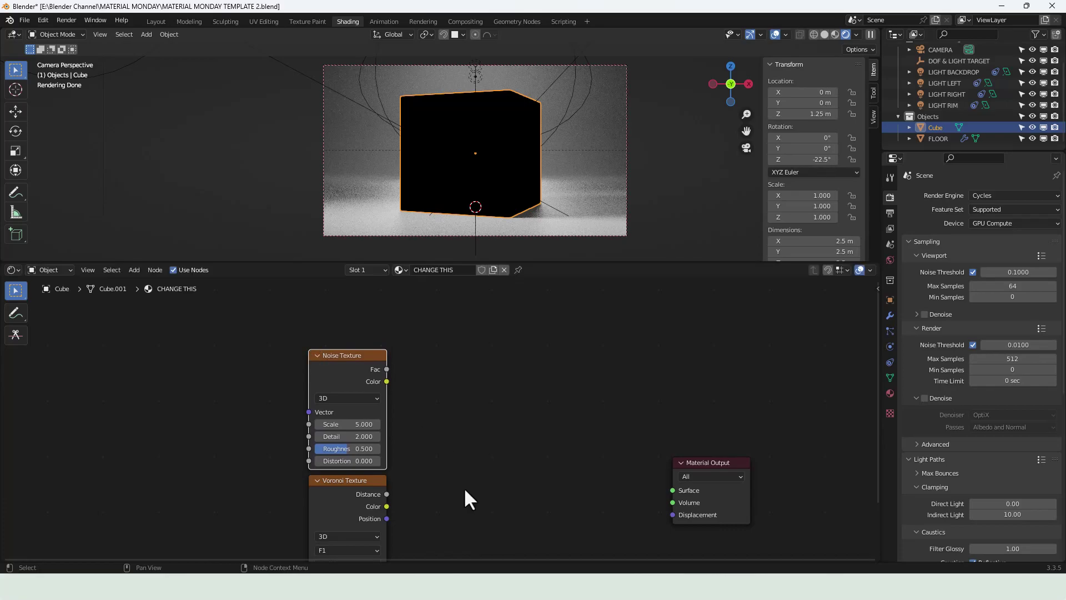
{"action": "middle_click_drag", "start_coordinate": [464, 487], "coordinate": [462, 452]}
Lazy-mix Noise Fac and Voronoi Distance into an expanded Mix node
{"action": "right_click_drag", "start_coordinate": [354, 466], "coordinate": [362, 387], "text": "ctrl+shift"}
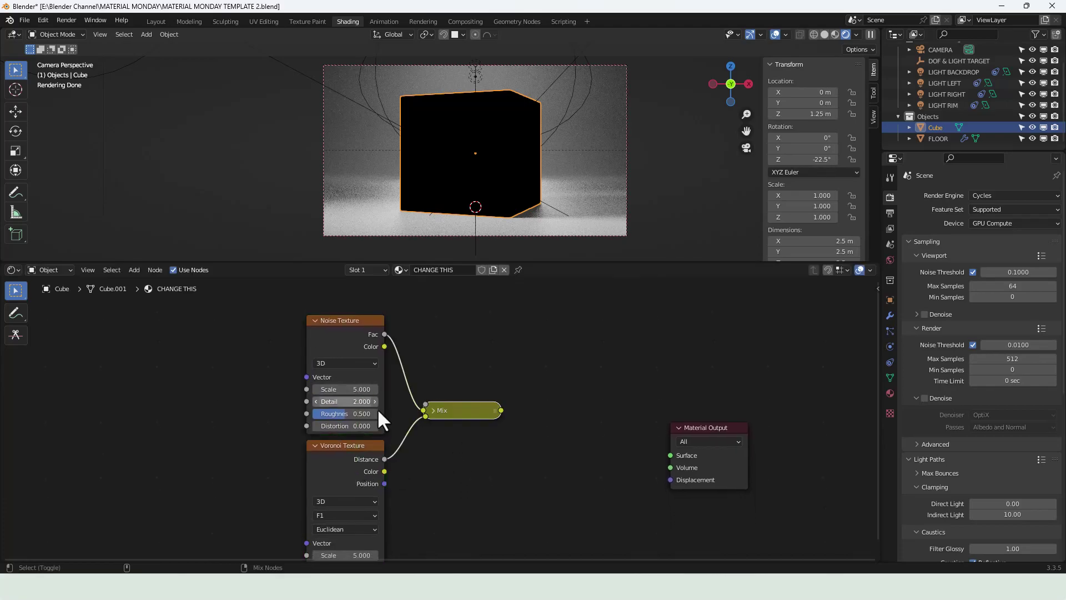
{"action": "left_click", "coordinate": [432, 410]}
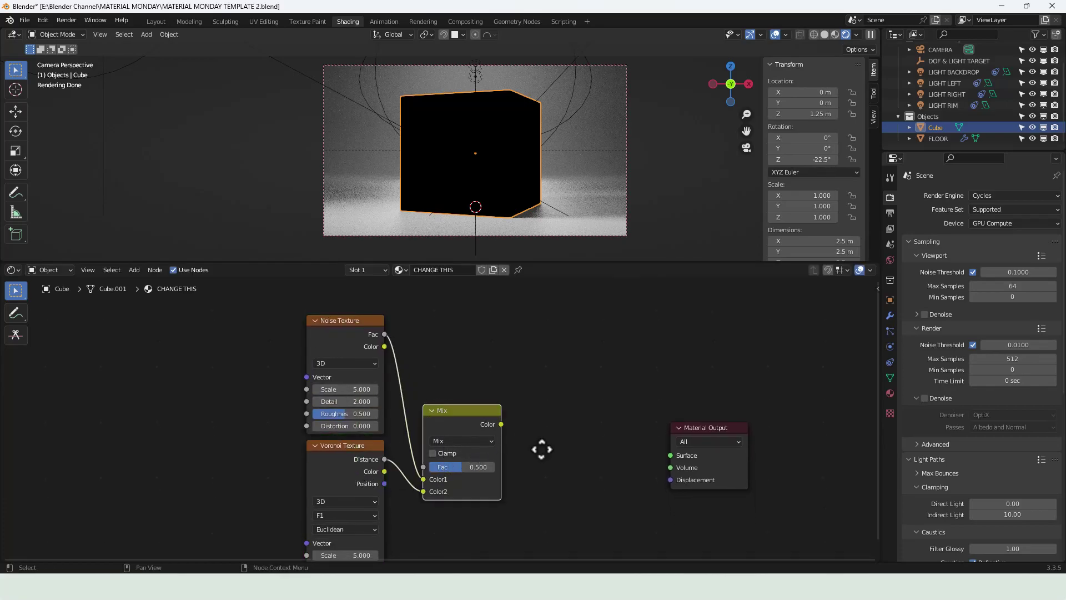
{"action": "middle_click_drag", "start_coordinate": [542, 449], "coordinate": [533, 419]}
{"action": "left_click_drag", "start_coordinate": [451, 382], "coordinate": [455, 364]}
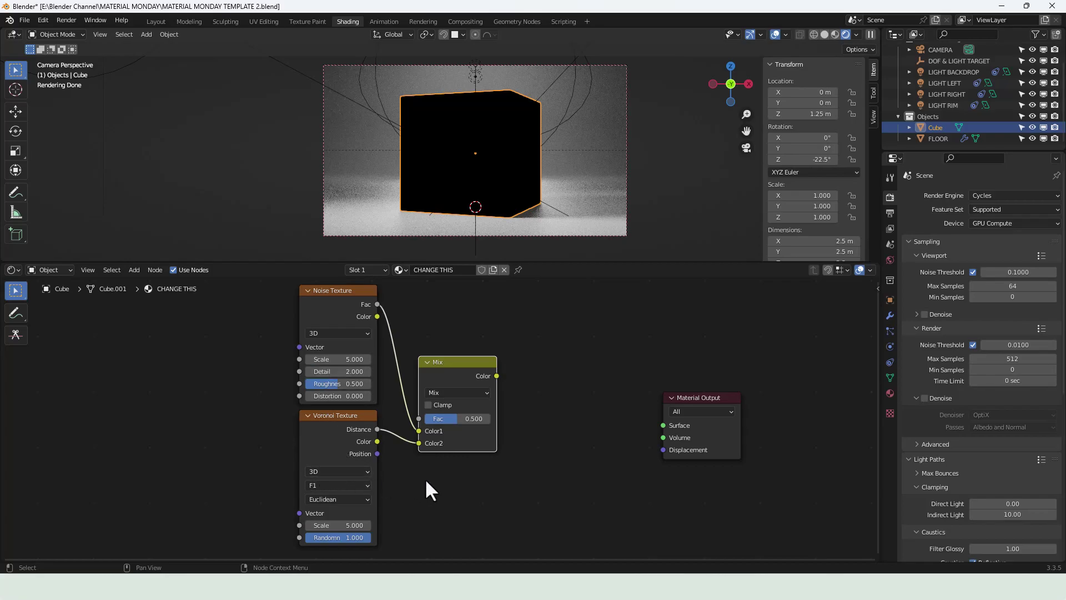
{"action": "middle_click_drag", "start_coordinate": [426, 480], "coordinate": [460, 485]}
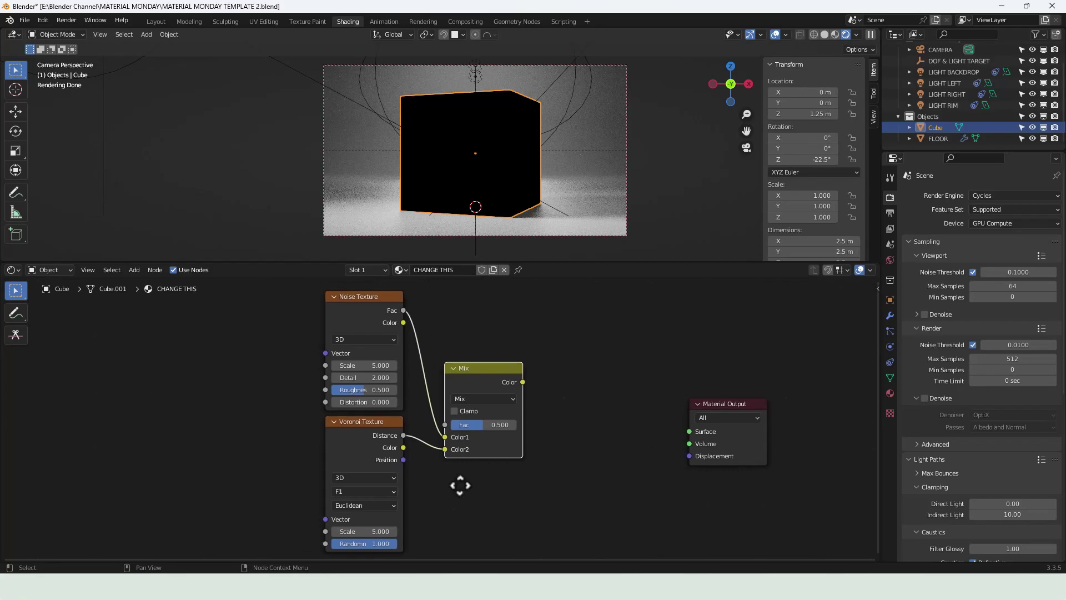
{"action": "middle_click_drag", "start_coordinate": [264, 447], "coordinate": [261, 438]}
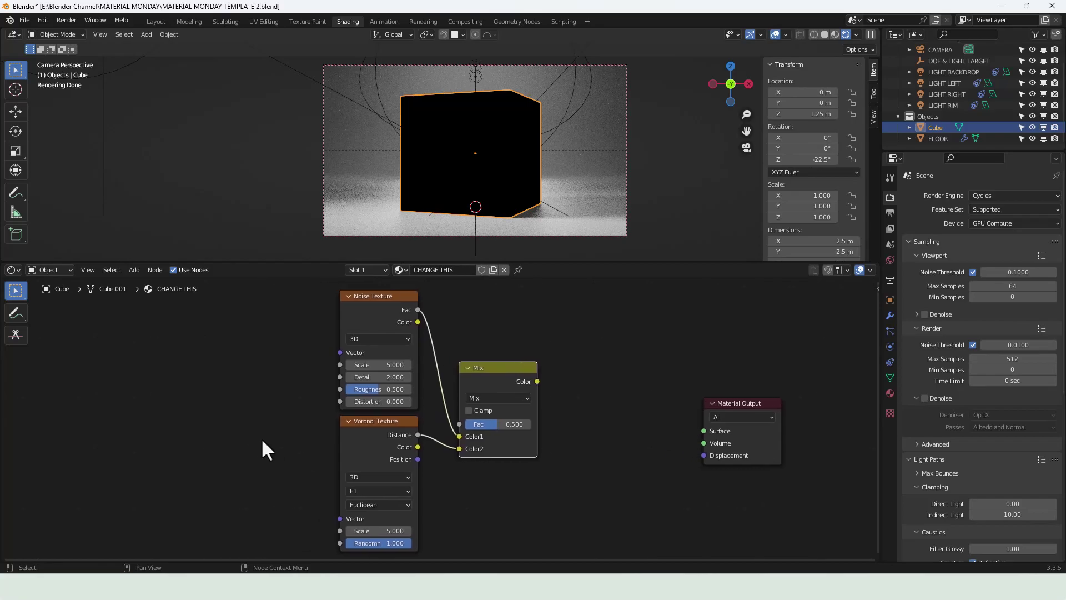
Add a Value node set to 25 left of the textures
{"action": "key", "text": "shift+a"}
{"action": "left_click", "coordinate": [228, 427]}
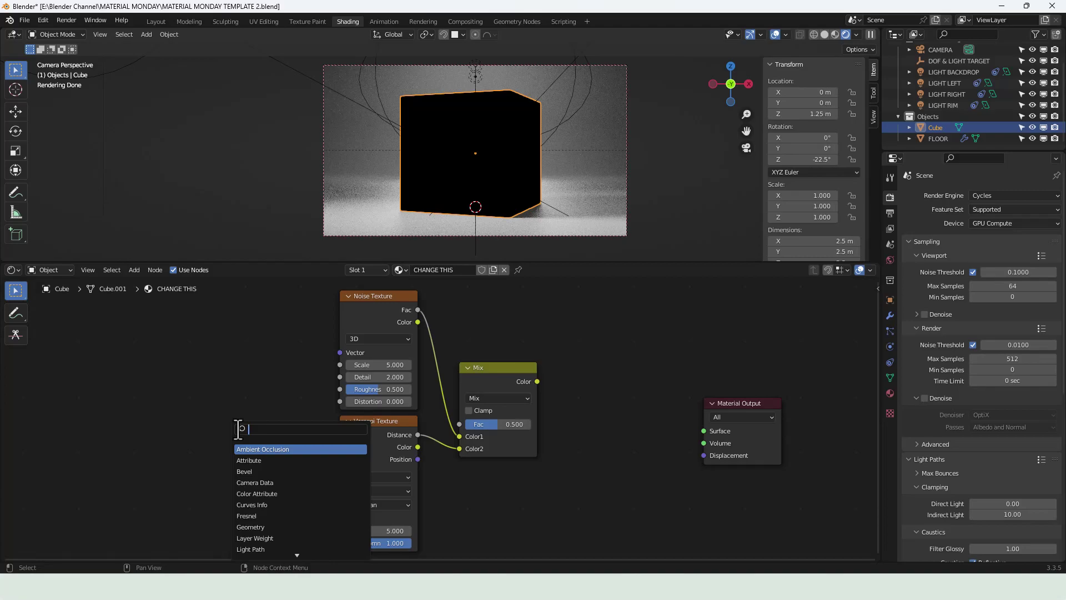
{"action": "type", "text": "VALUE"}
{"action": "key", "text": "Return"}
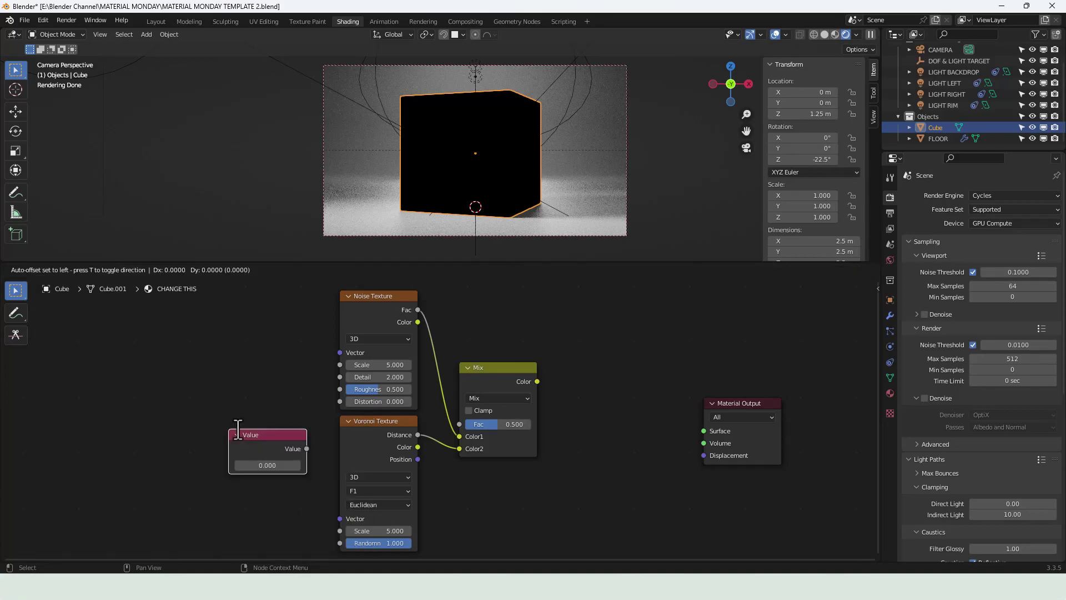
{"action": "left_click", "coordinate": [158, 414]}
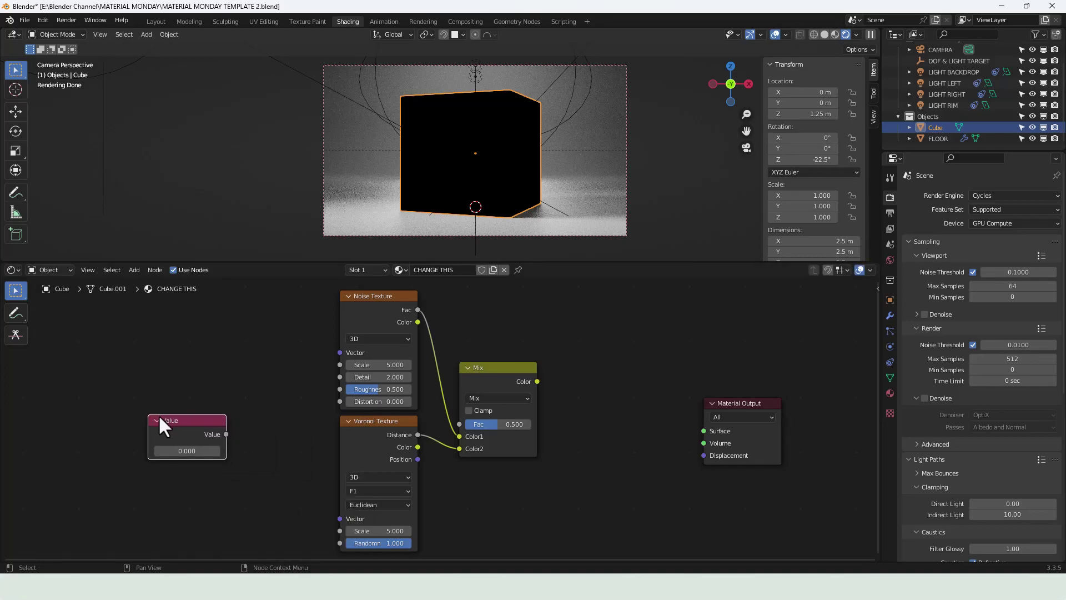
{"action": "left_click", "coordinate": [182, 450]}
{"action": "type", "text": "25"}
{"action": "key", "text": "Return"}
Add a Math node set to Multiply by 4 beside the Noise Texture
{"action": "key", "text": "shift+a"}
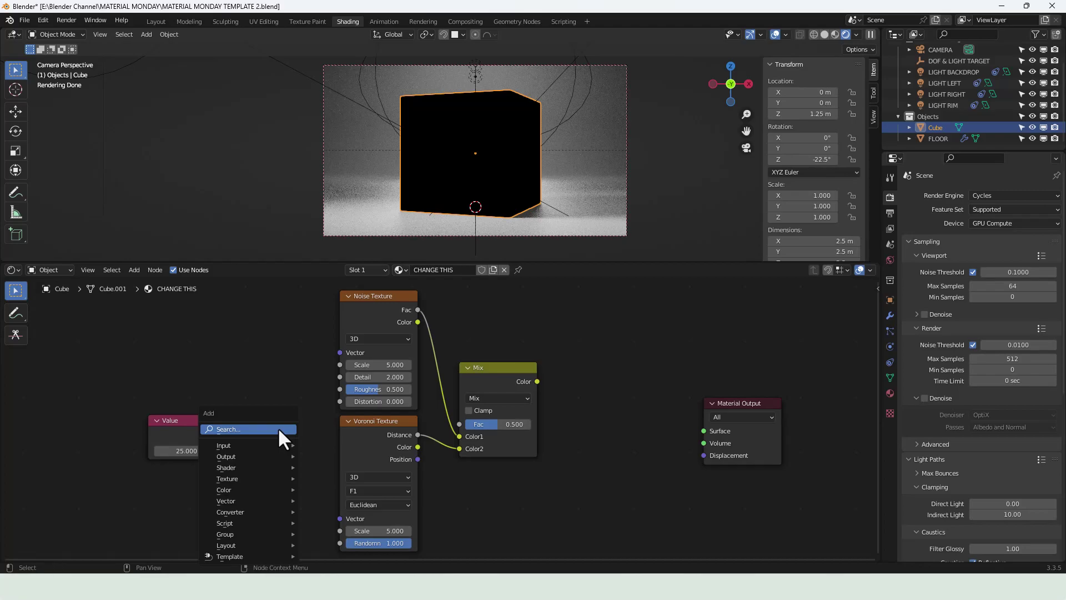
{"action": "left_click", "coordinate": [278, 428]}
{"action": "type", "text": "MATH"}
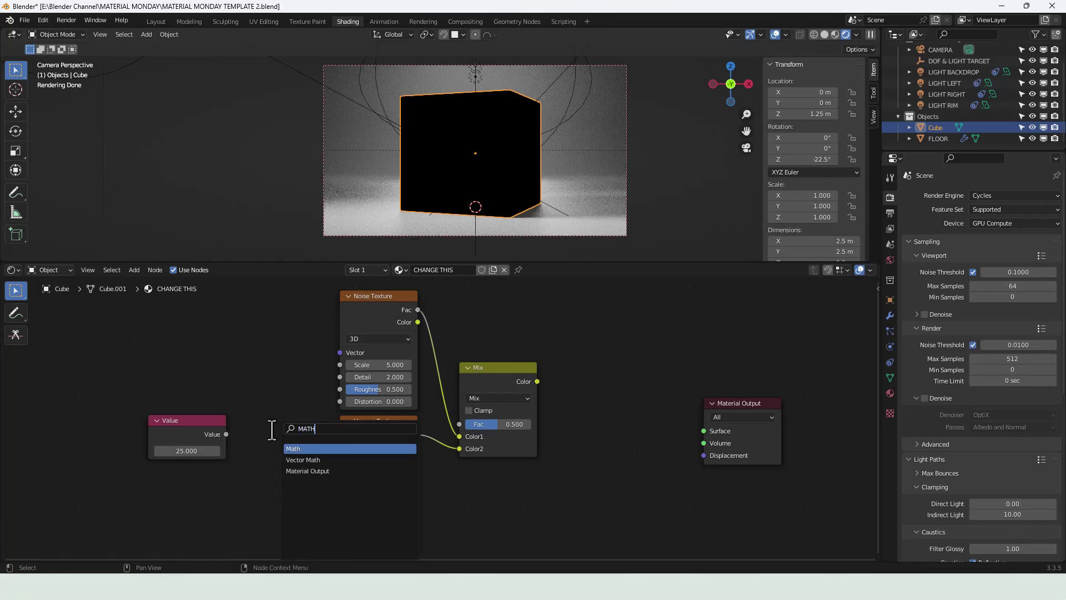
{"action": "key", "text": "Return"}
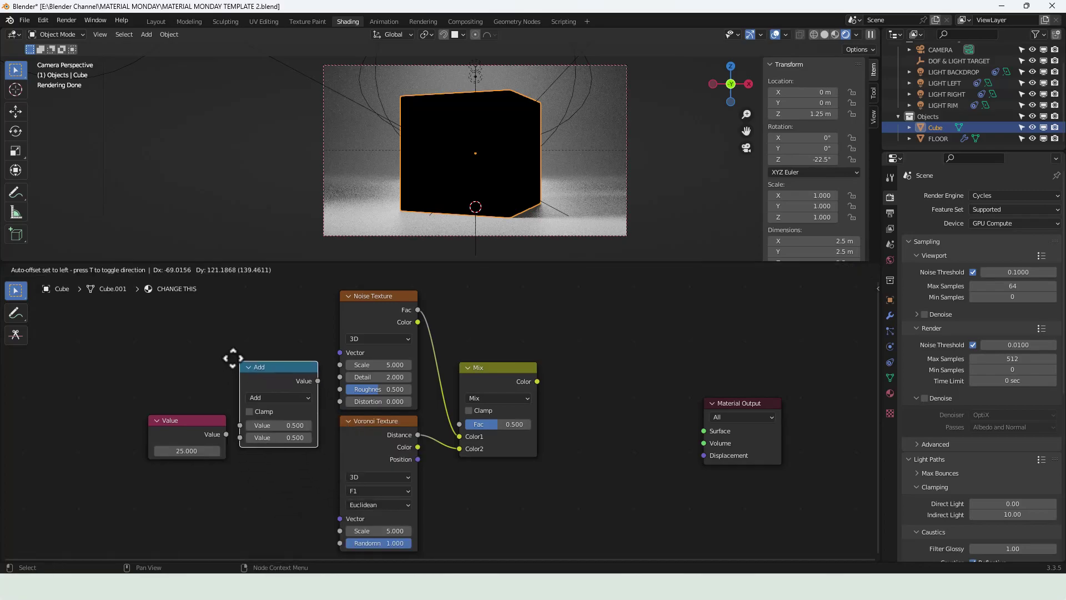
{"action": "left_click", "coordinate": [237, 341]}
{"action": "left_click", "coordinate": [275, 377]}
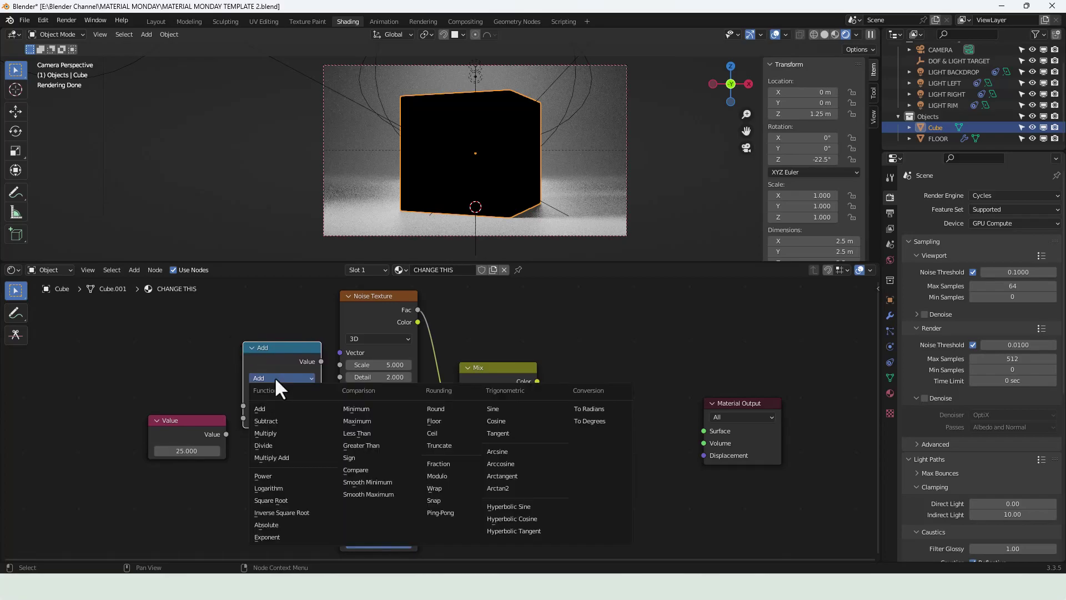
{"action": "left_click", "coordinate": [277, 432]}
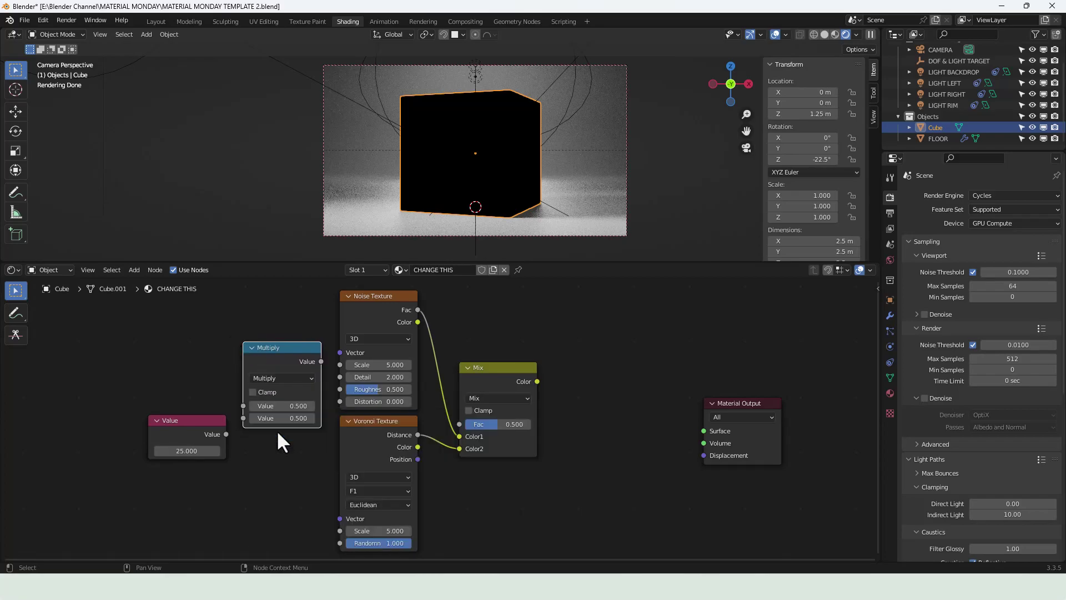
{"action": "double_click", "coordinate": [283, 418]}
{"action": "type", "text": "4"}
{"action": "key", "text": "Return"}
Wire the Value into the Multiply node and Voronoi Scale, and Mix into Surface
{"action": "left_click_drag", "start_coordinate": [226, 434], "coordinate": [189, 427]}
{"action": "left_click_drag", "start_coordinate": [283, 361], "coordinate": [339, 364]}
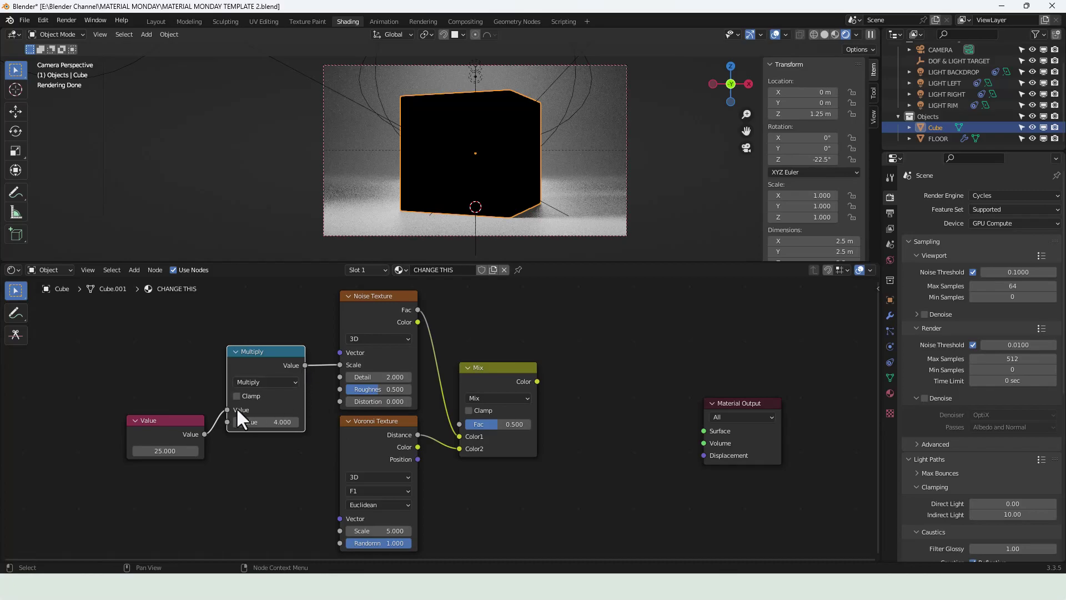
{"action": "left_click_drag", "start_coordinate": [204, 433], "coordinate": [339, 532]}
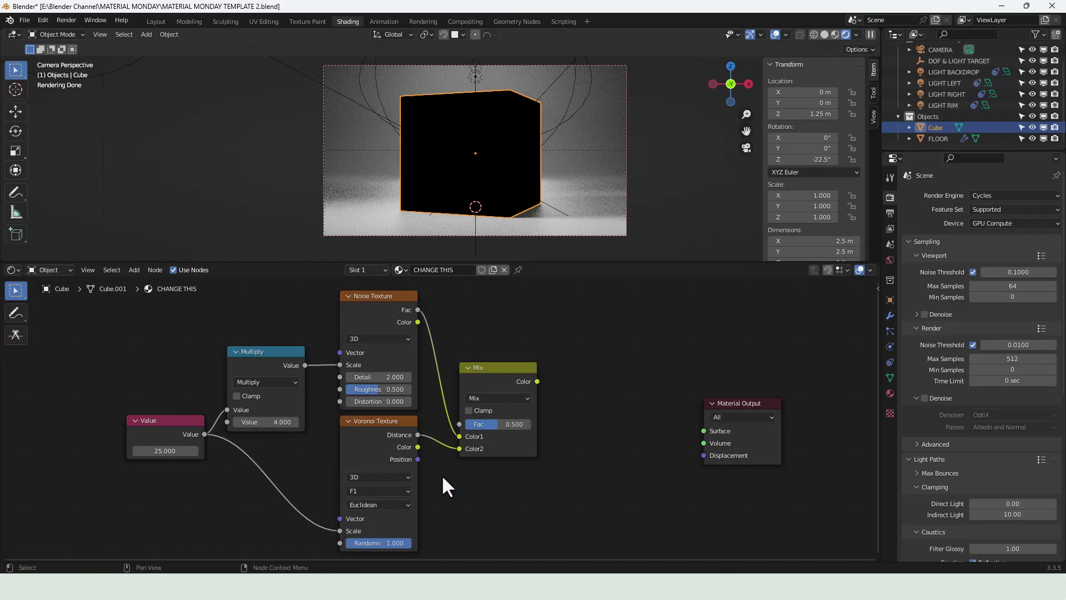
{"action": "middle_click_drag", "start_coordinate": [471, 480], "coordinate": [417, 480]}
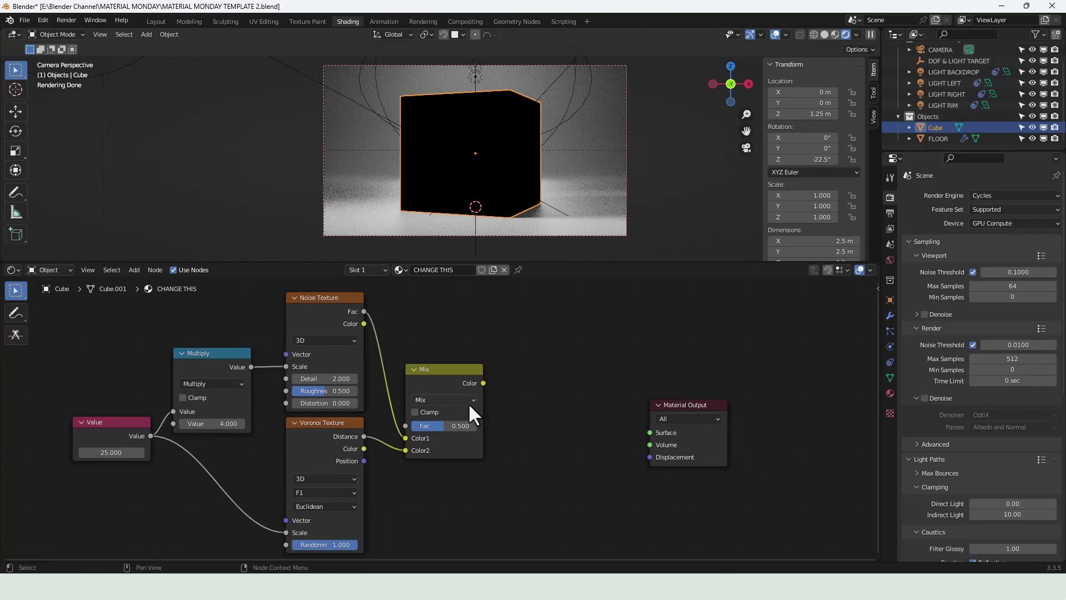
{"action": "left_click_drag", "start_coordinate": [483, 383], "coordinate": [650, 434]}
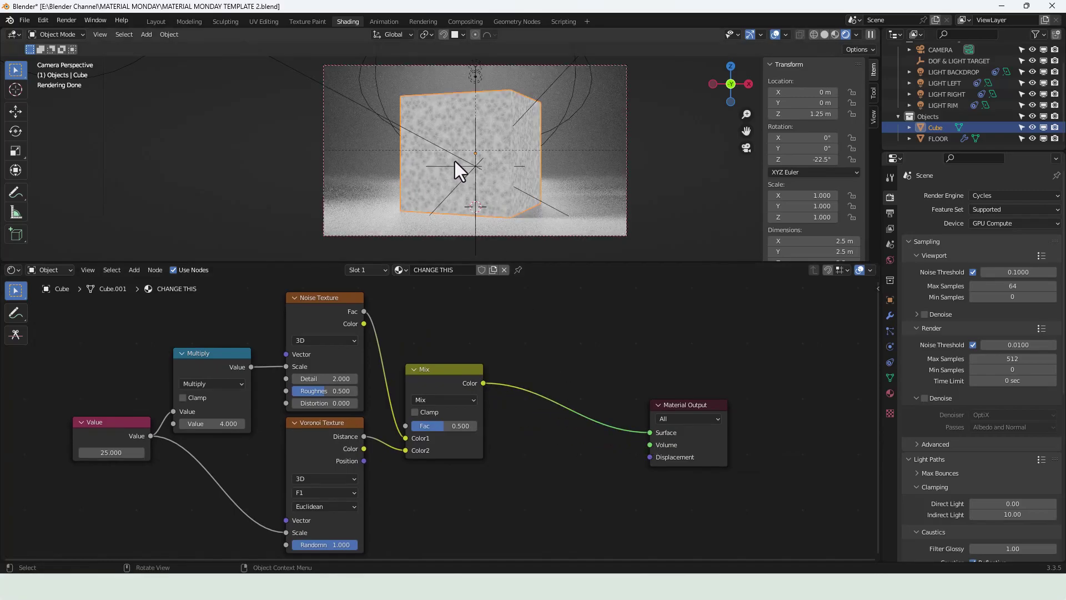
Move the Material Output node farther right, opening space after the Mix node
{"action": "scroll", "coordinate": [451, 178], "scroll_direction": "up", "scroll_amount": 4}
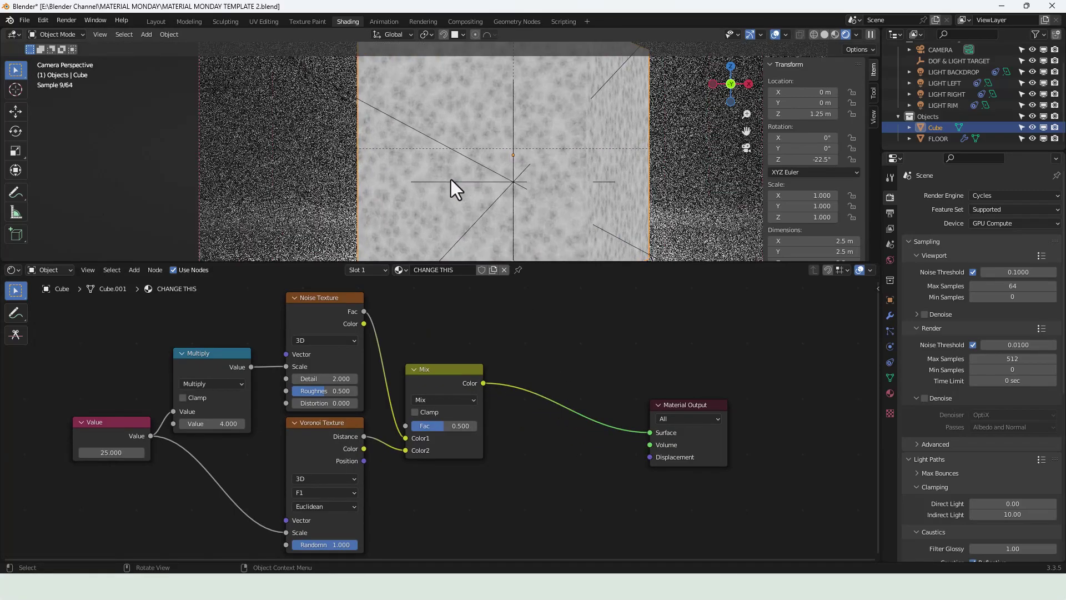
{"action": "scroll", "coordinate": [451, 179], "scroll_direction": "up", "scroll_amount": 4}
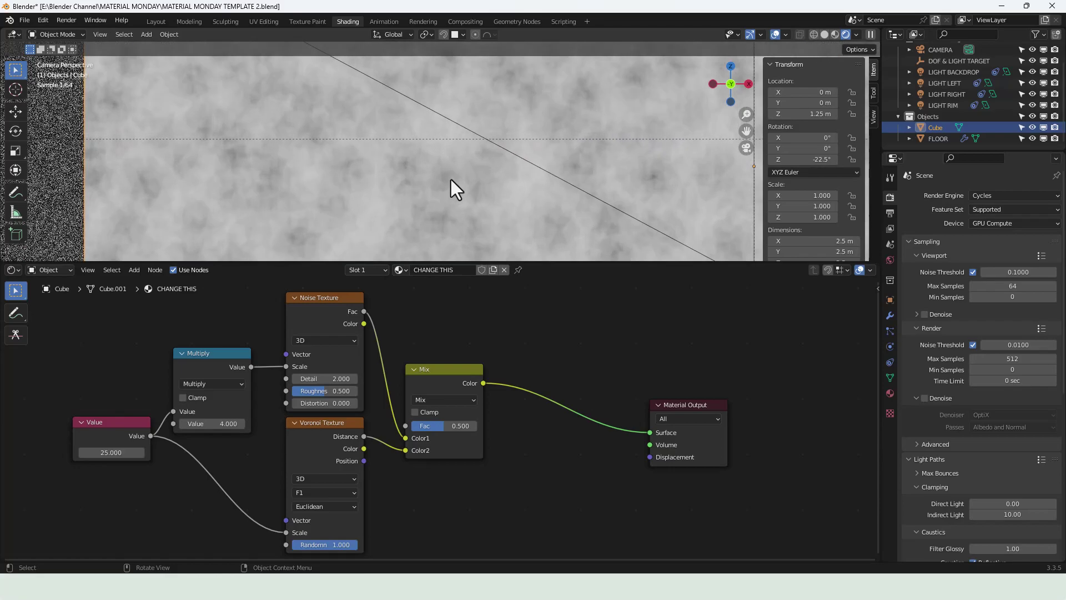
{"action": "scroll", "coordinate": [451, 179], "scroll_direction": "down", "scroll_amount": 3}
{"action": "middle_click_drag", "start_coordinate": [520, 185], "coordinate": [418, 195], "text": "shift"}
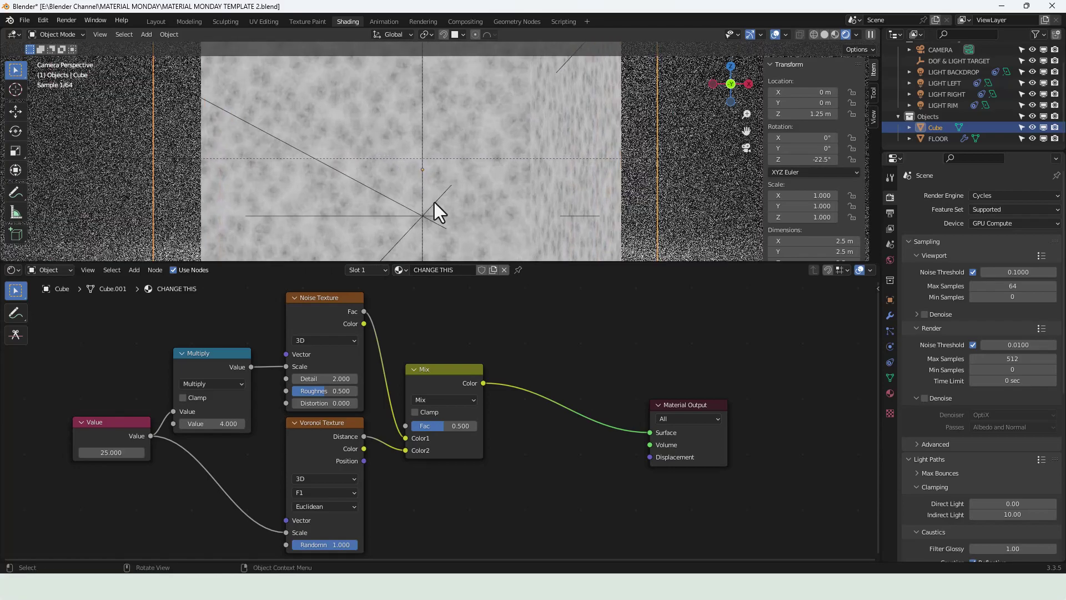
{"action": "middle_click_drag", "start_coordinate": [524, 511], "coordinate": [381, 511]}
{"action": "left_click_drag", "start_coordinate": [537, 413], "coordinate": [804, 369]}
{"action": "middle_click_drag", "start_coordinate": [665, 425], "coordinate": [558, 427]}
{"action": "left_click_drag", "start_coordinate": [681, 371], "coordinate": [727, 374]}
{"action": "middle_click_drag", "start_coordinate": [470, 432], "coordinate": [479, 439]}
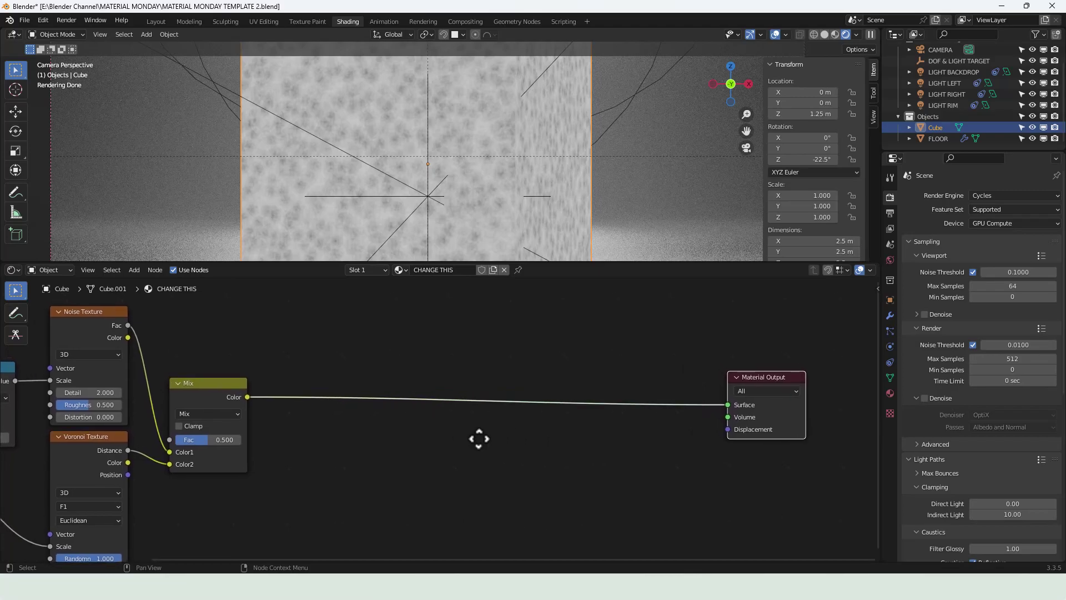
{"action": "left_click", "coordinate": [393, 365]}
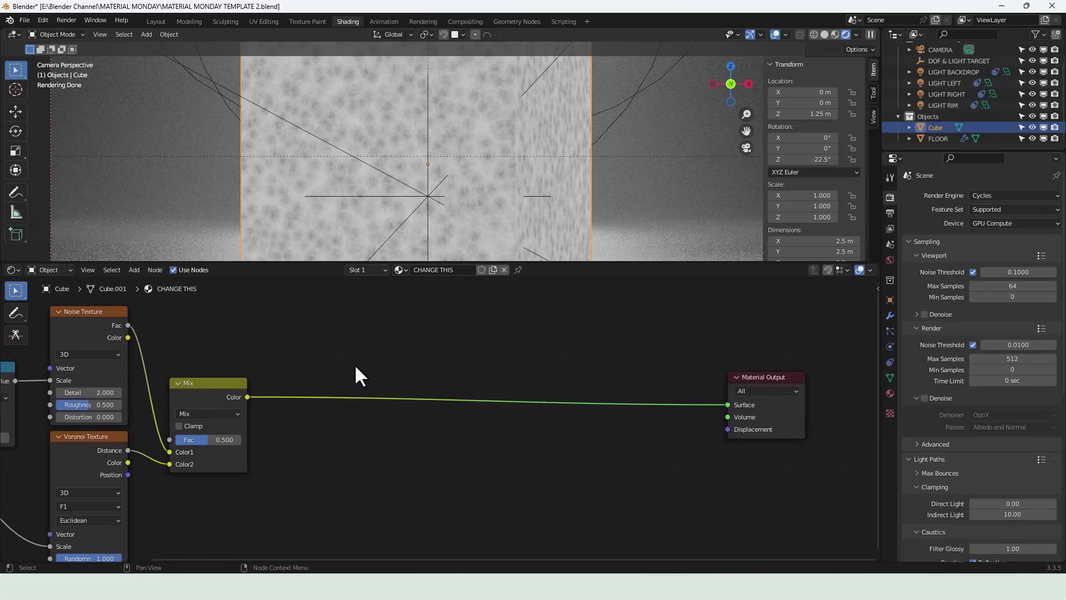
Insert a Gamma node set to 2.000 on the Mix-to-Material Output link
{"action": "key", "text": "shift+a"}
{"action": "type", "text": "GA"}
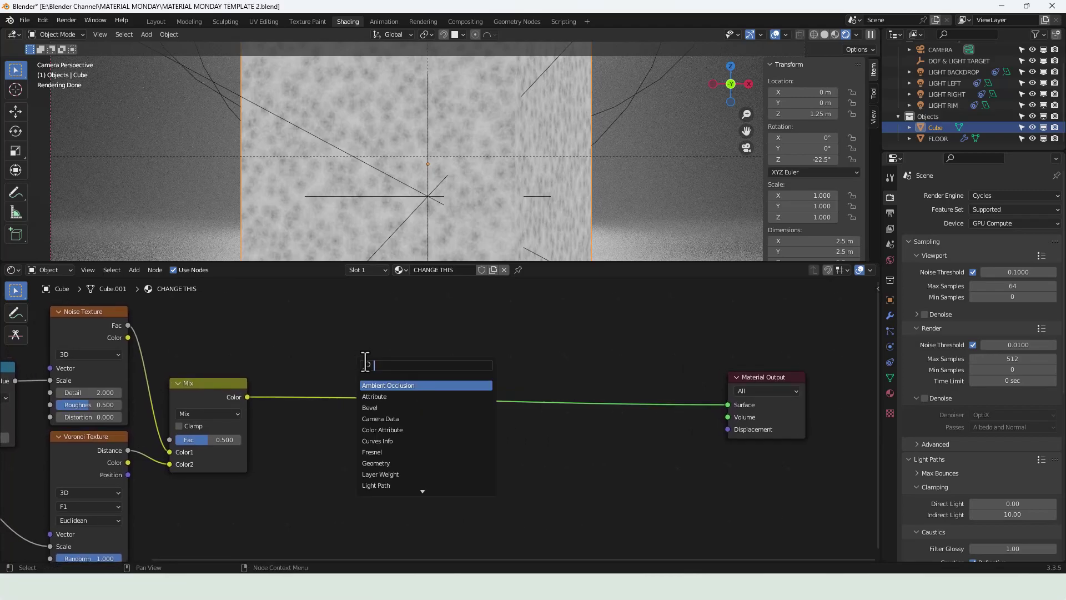
{"action": "type", "text": "MMA"}
{"action": "key", "text": "Return"}
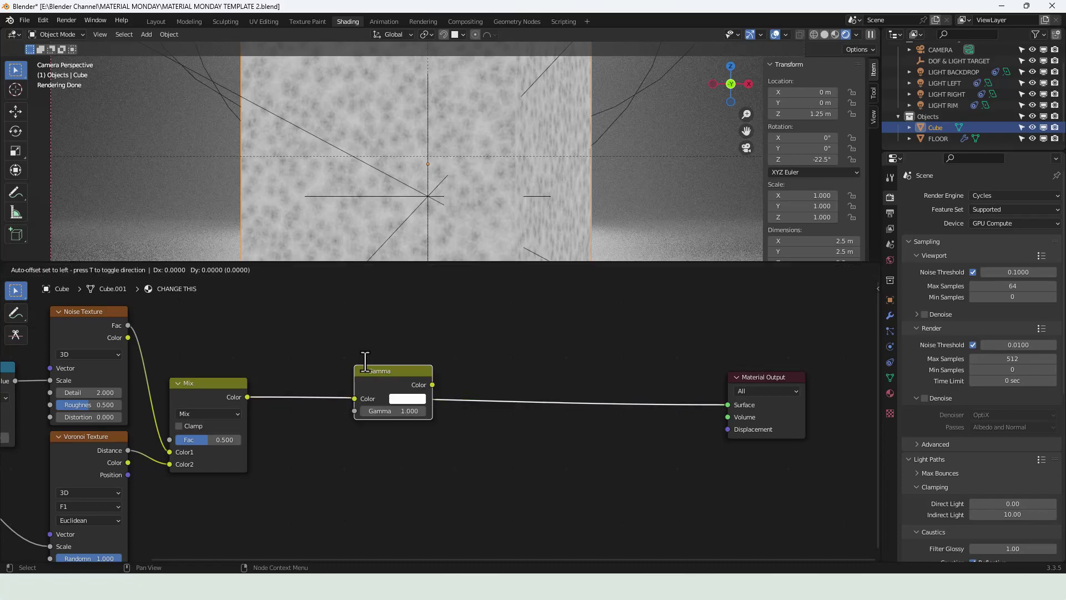
{"action": "left_click", "coordinate": [356, 359]}
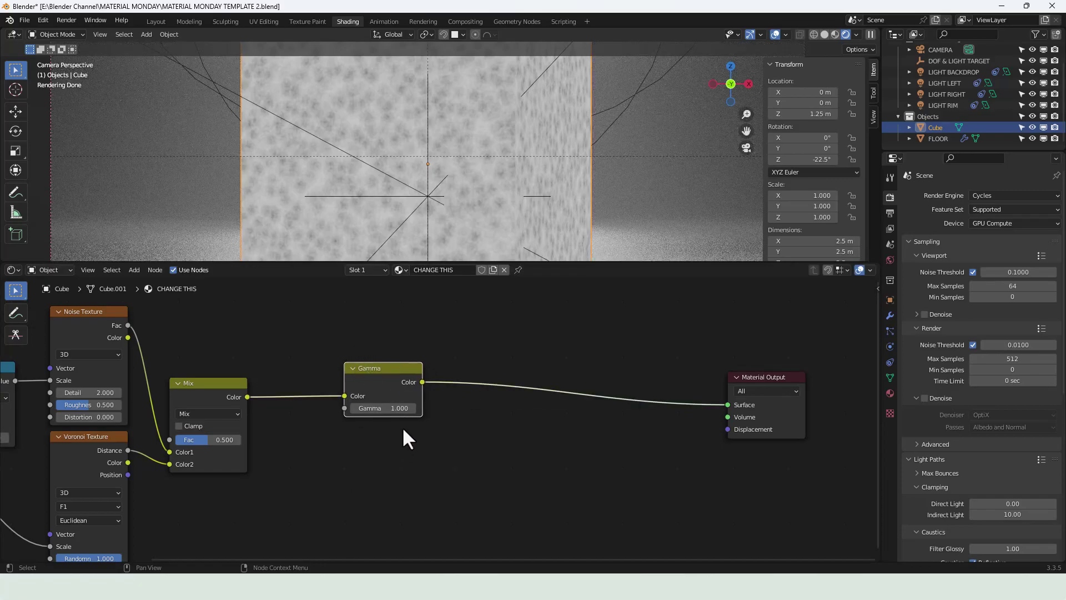
{"action": "double_click", "coordinate": [386, 409]}
{"action": "type", "text": "2"}
{"action": "key", "text": "Return"}
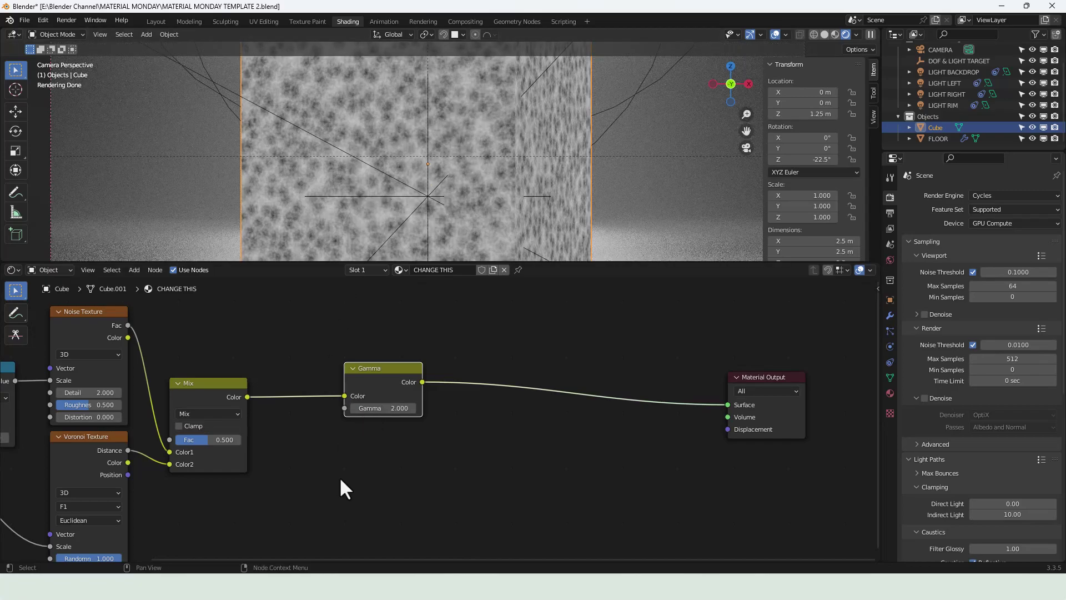
{"action": "left_click_drag", "start_coordinate": [366, 375], "coordinate": [315, 376]}
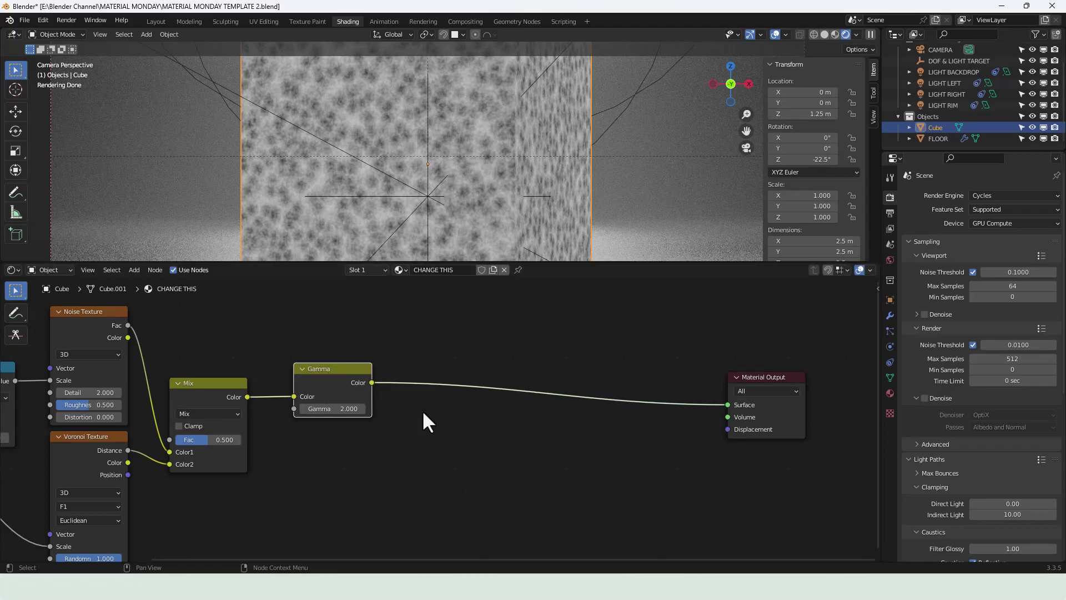
Chain three Math nodes on the link between Gamma and Material Output
{"action": "key", "text": "shift+a"}
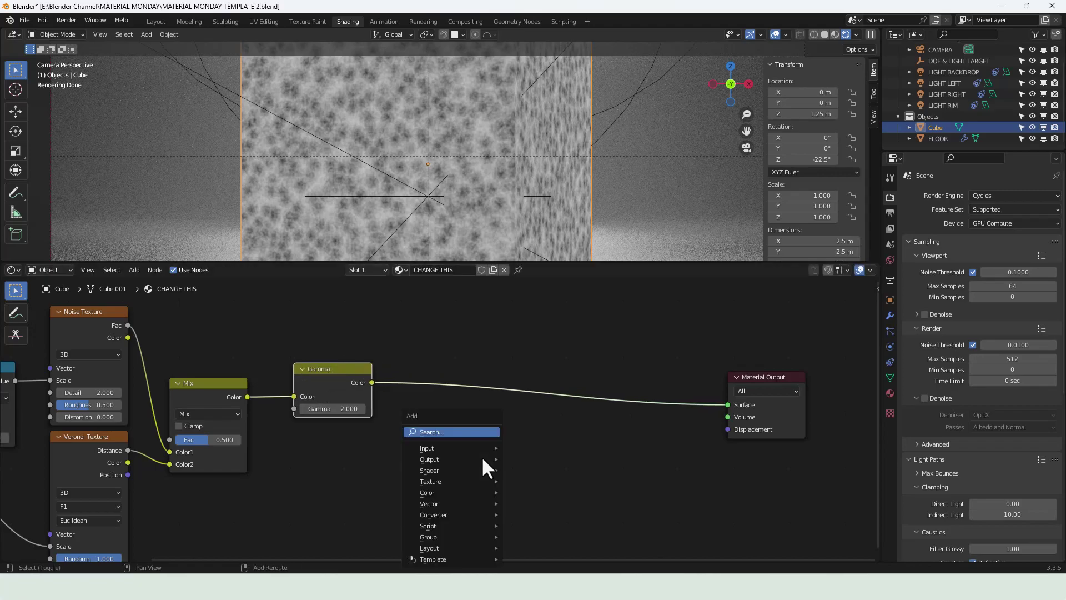
{"action": "left_click", "coordinate": [451, 433]}
{"action": "type", "text": "MATH"}
{"action": "key", "text": "Return"}
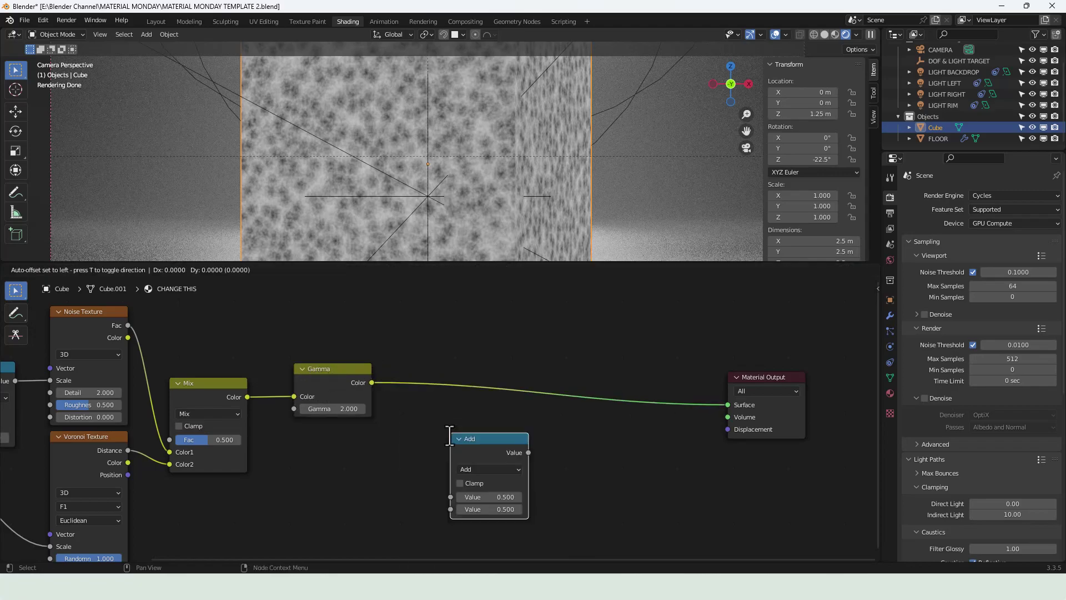
{"action": "left_click", "coordinate": [417, 358]}
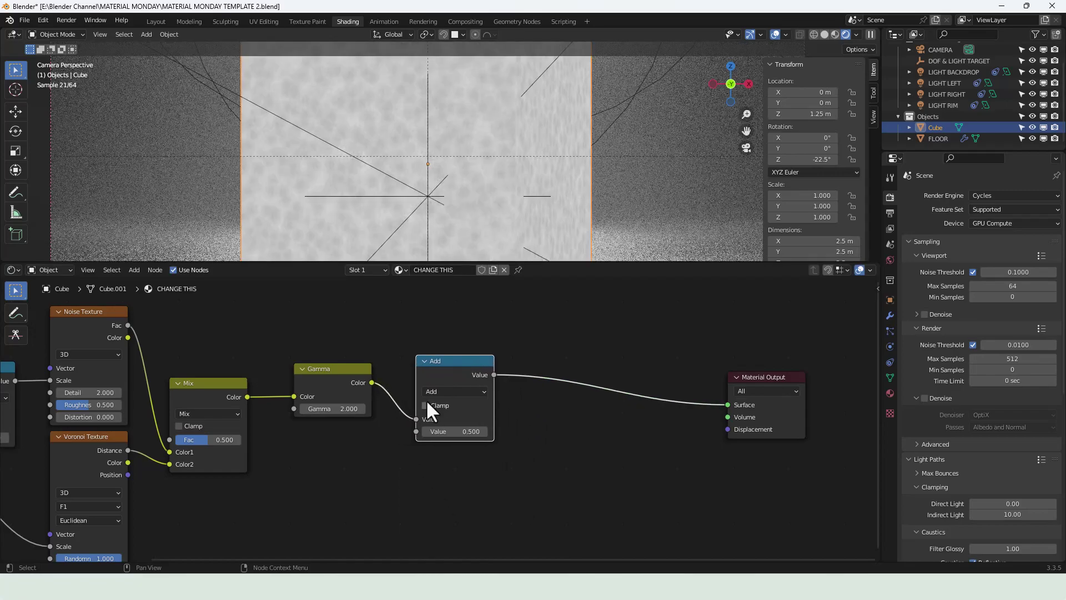
{"action": "key", "text": "shift+d"}
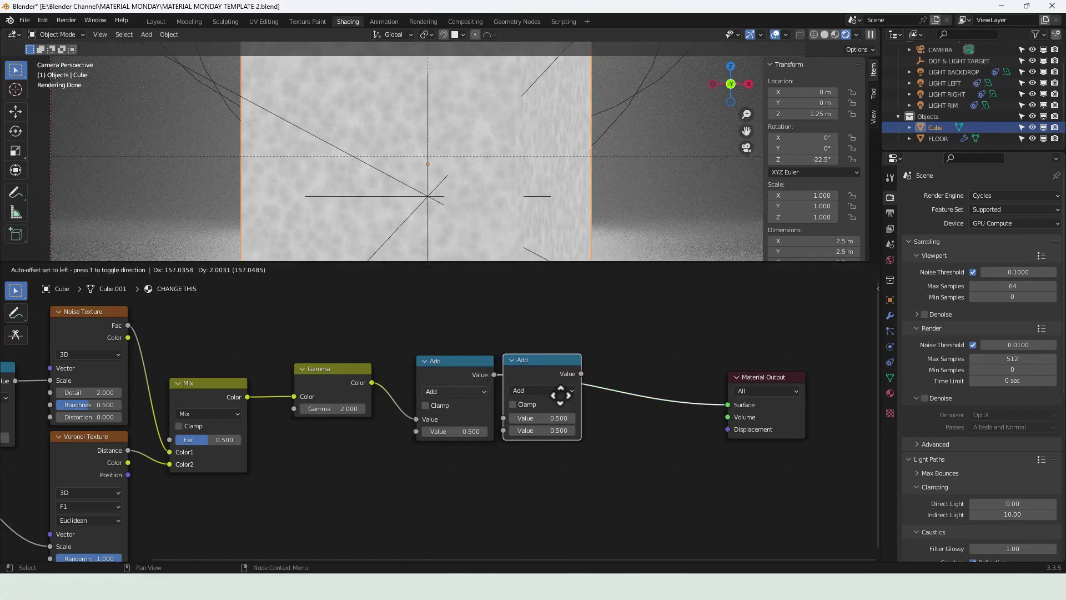
{"action": "left_click", "coordinate": [597, 394]}
{"action": "key", "text": "shift+d"}
{"action": "left_click", "coordinate": [695, 399]}
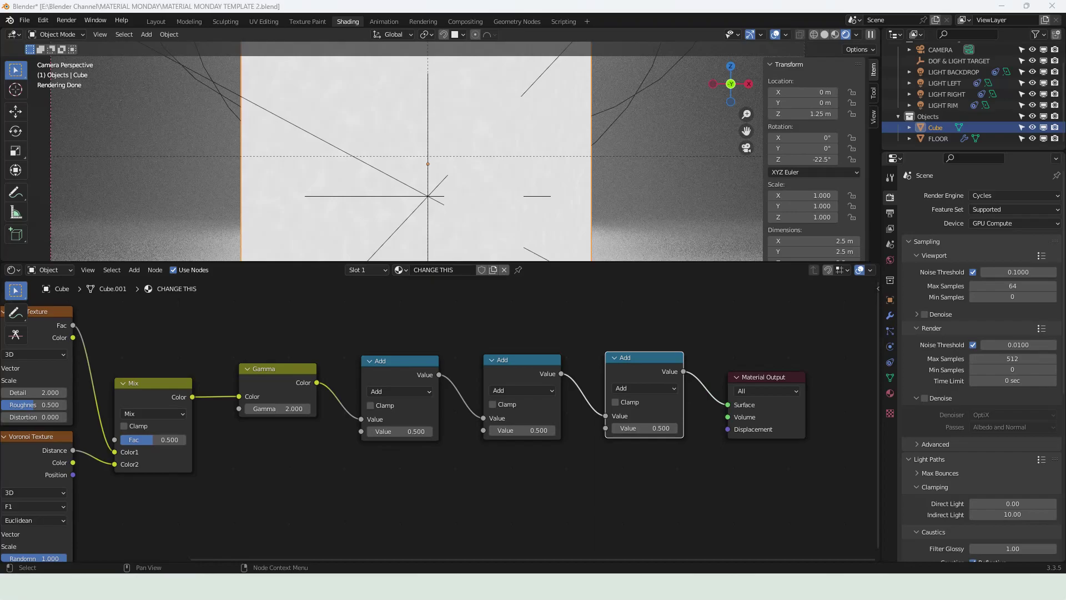
Keep the first Math node as Add with a value of 0.5
{"action": "left_click", "coordinate": [401, 392]}
{"action": "left_click", "coordinate": [401, 387]}
{"action": "left_click", "coordinate": [422, 433]}
{"action": "type", "text": "0.5"}
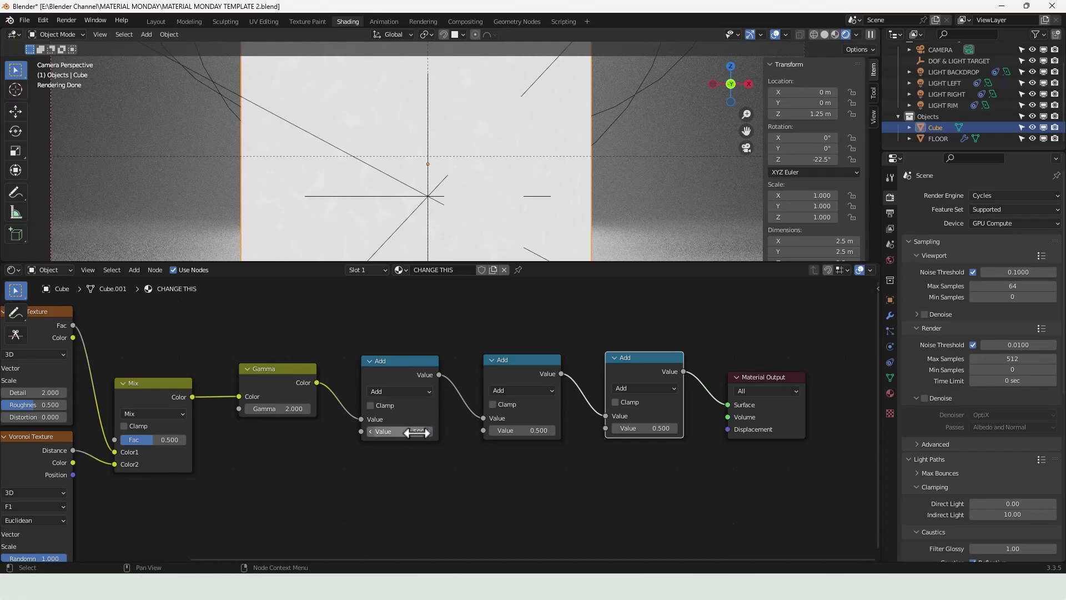
{"action": "key", "text": "Return"}
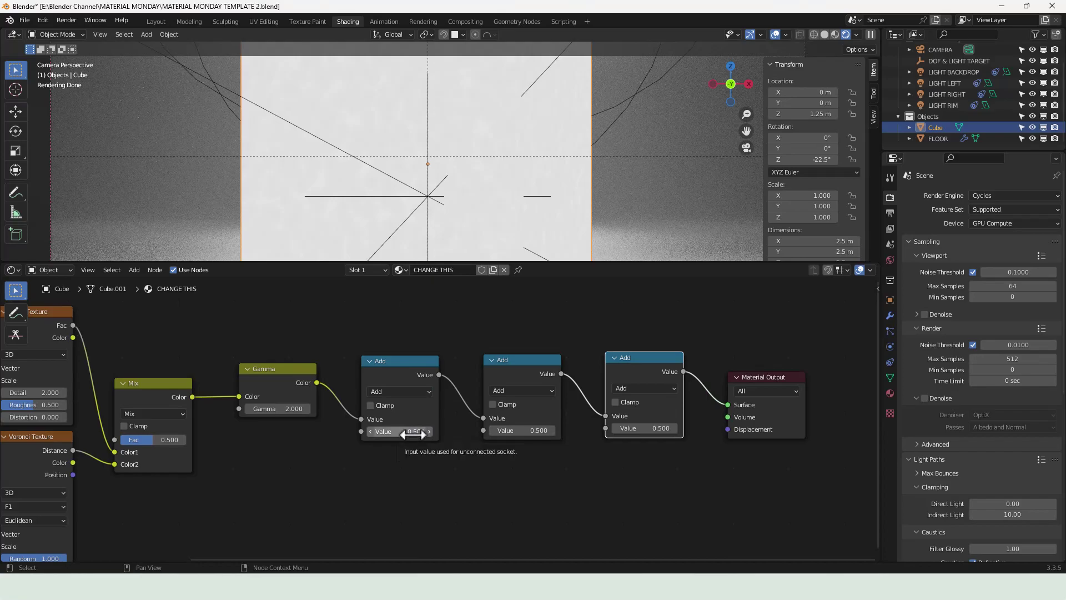
Make the second Math node Divide by 5 and the third a Power node
{"action": "left_click", "coordinate": [513, 392]}
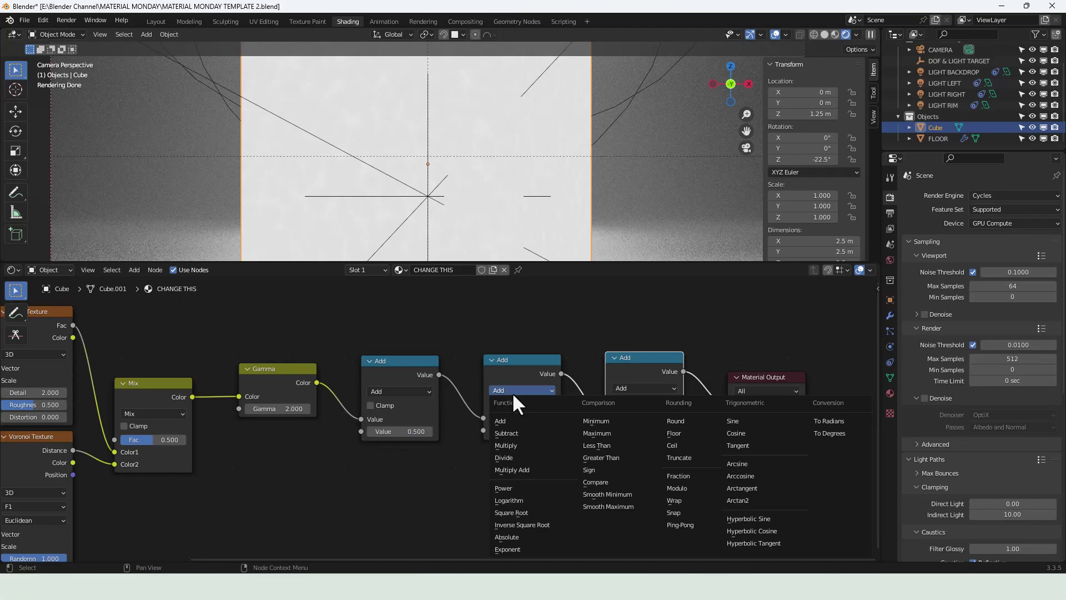
{"action": "left_click", "coordinate": [518, 456]}
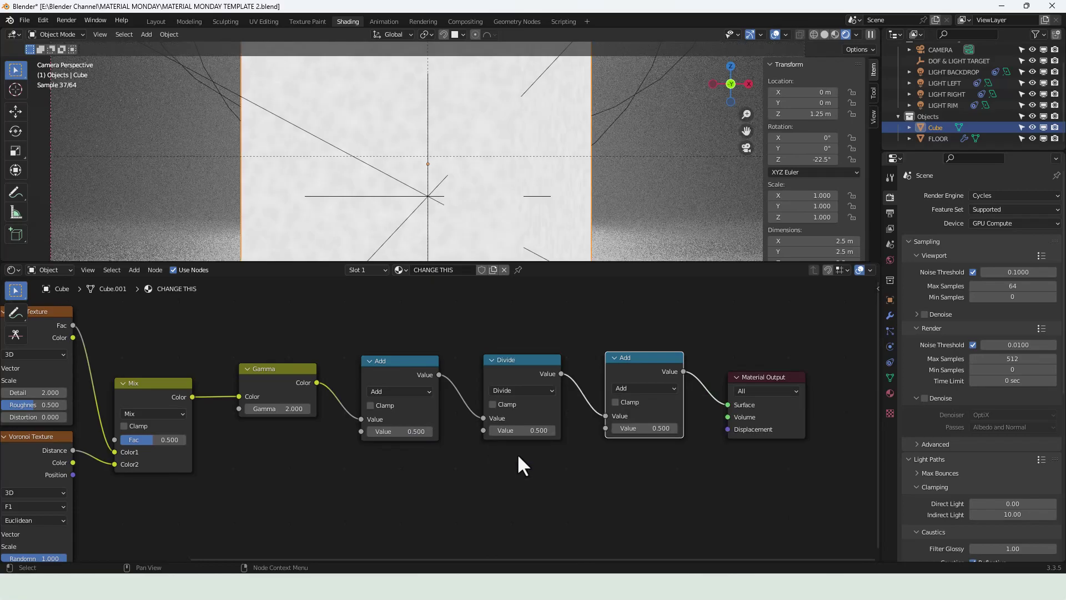
{"action": "left_click", "coordinate": [523, 426]}
{"action": "type", "text": "5"}
{"action": "key", "text": "Return"}
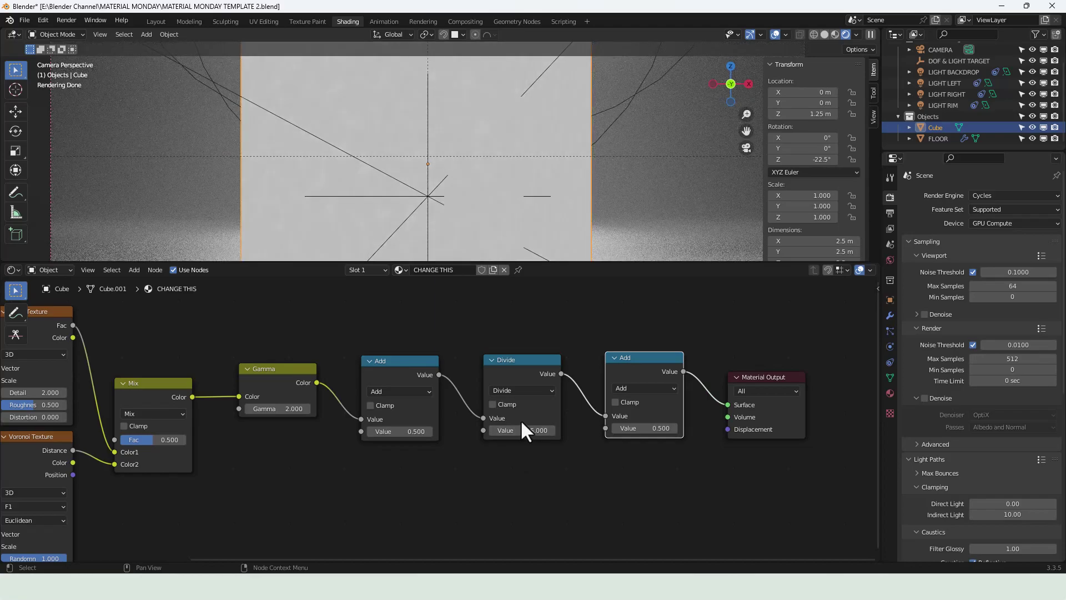
{"action": "left_click", "coordinate": [633, 387]}
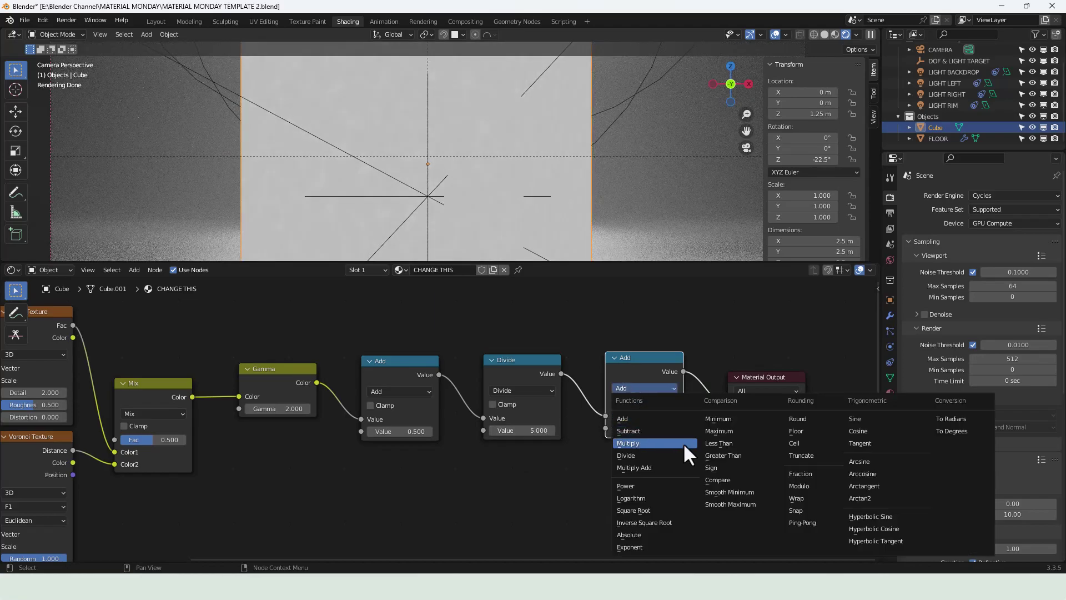
{"action": "left_click", "coordinate": [638, 489]}
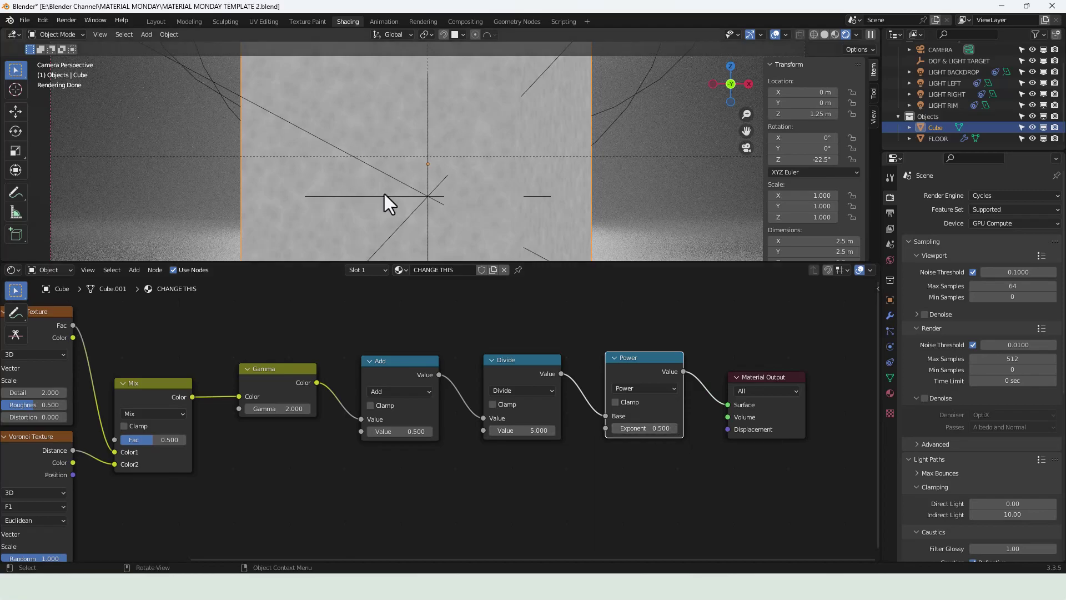
Insert a Beckmann Glossy BSDF on the Power-to-output link
{"action": "left_click", "coordinate": [761, 483]}
{"action": "middle_click_drag", "start_coordinate": [727, 469], "coordinate": [670, 473]}
{"action": "key", "text": "shift+a"}
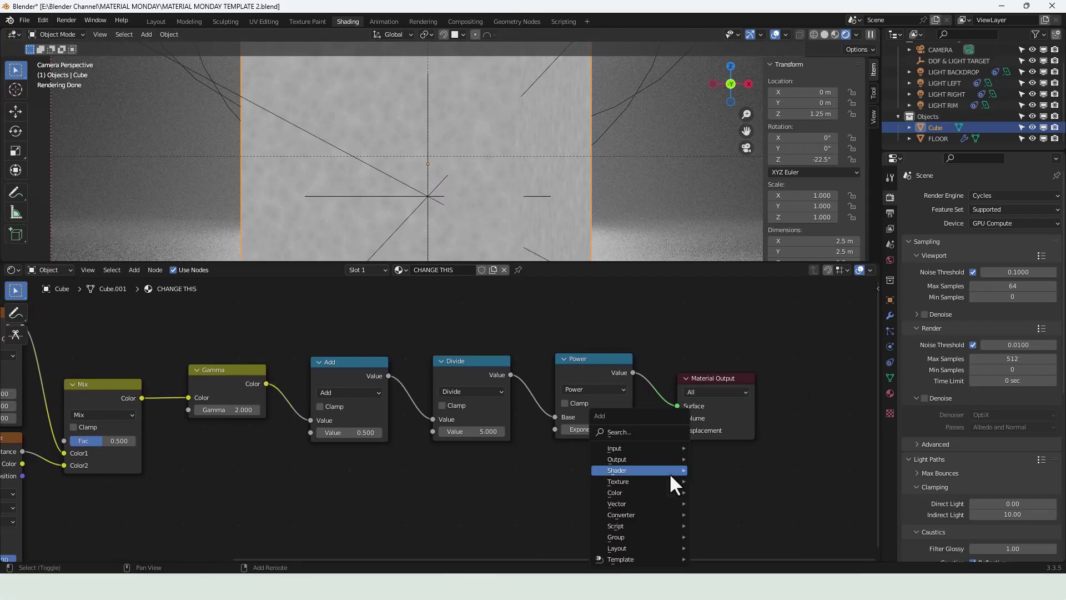
{"action": "left_click", "coordinate": [625, 434]}
{"action": "type", "text": "G"}
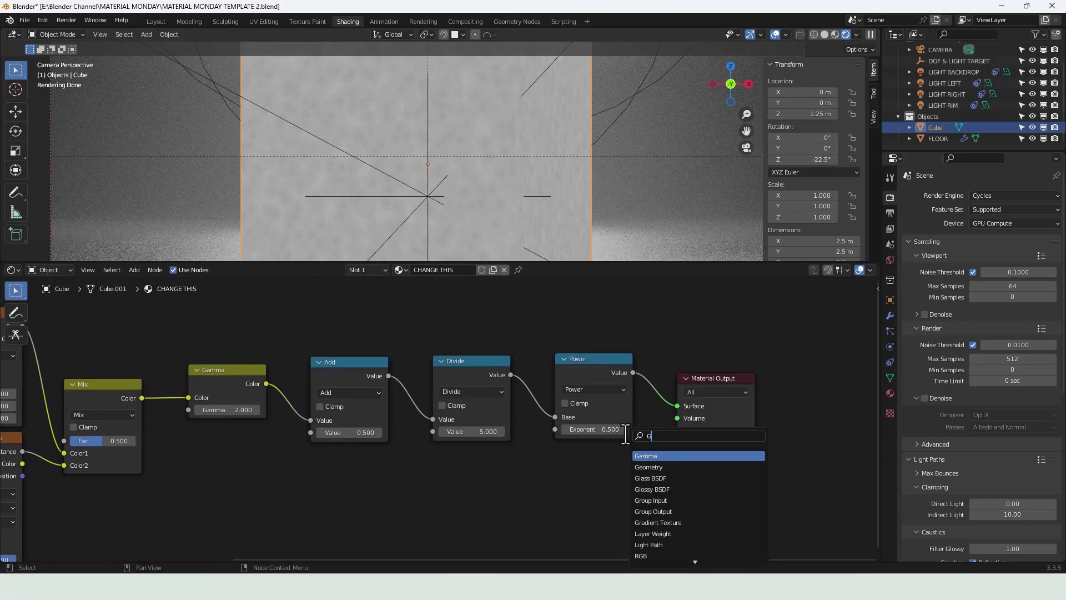
{"action": "type", "text": "LOSS"}
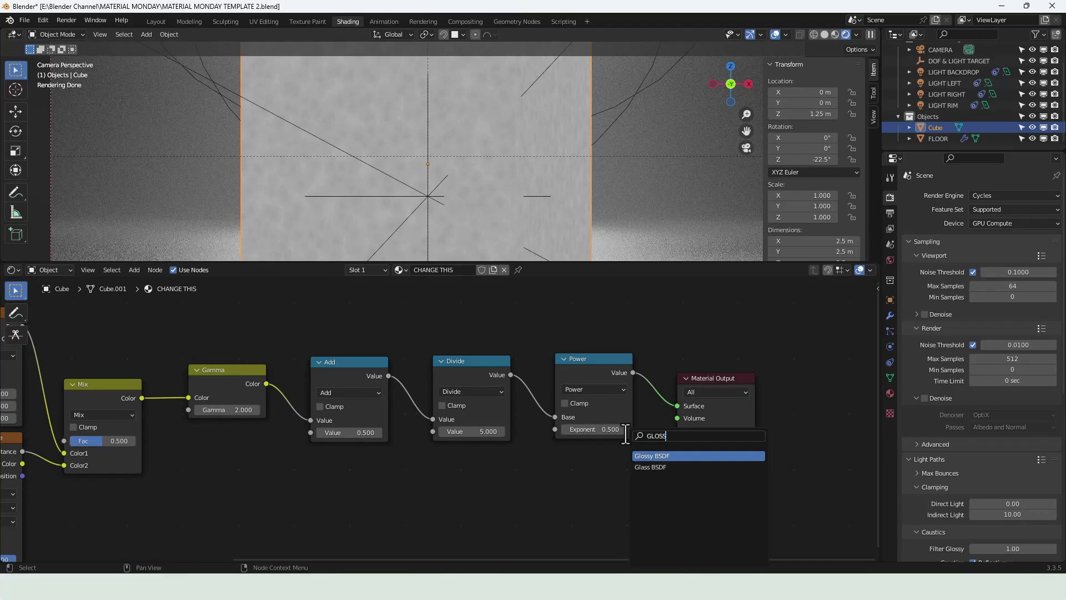
{"action": "key", "text": "Return"}
{"action": "left_click", "coordinate": [623, 357]}
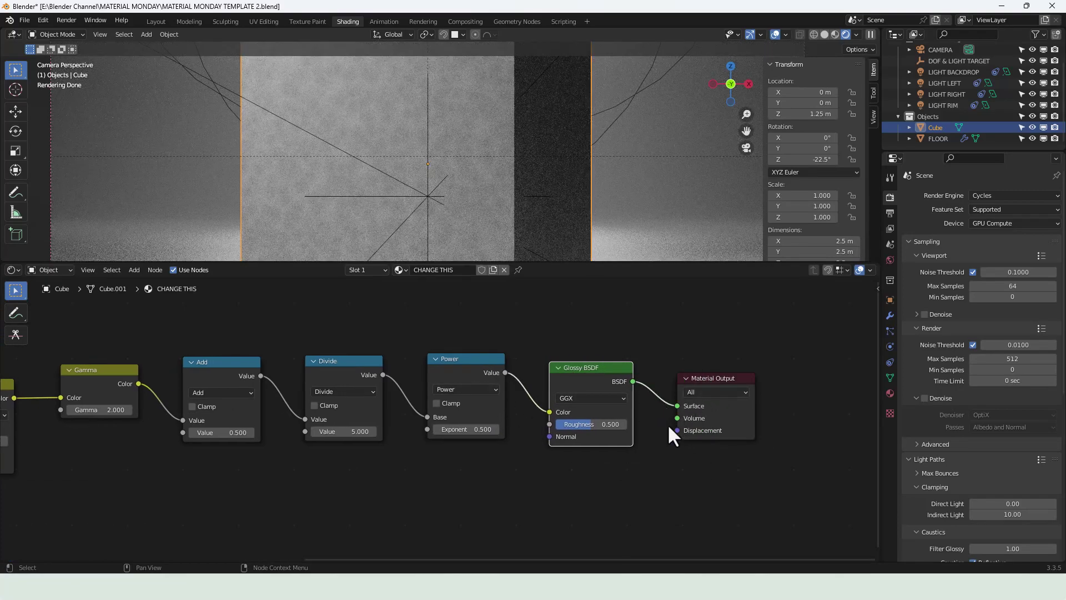
{"action": "left_click", "coordinate": [610, 398]}
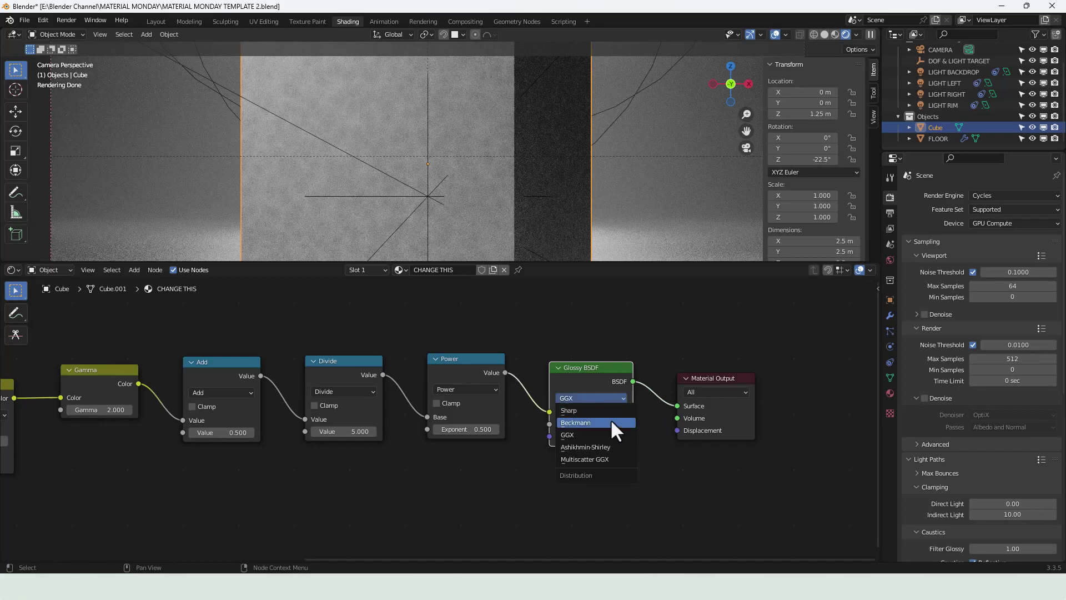
{"action": "left_click", "coordinate": [611, 418]}
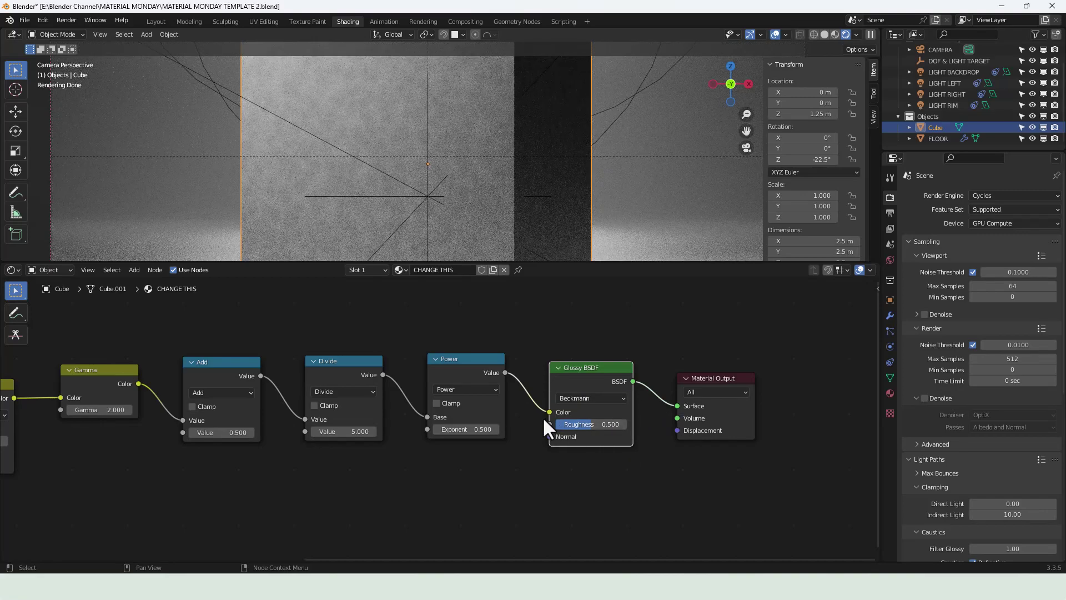
Drive the Glossy Roughness with the Power result and set its colour to white
{"action": "left_click_drag", "start_coordinate": [547, 411], "coordinate": [550, 424]}
{"action": "left_click", "coordinate": [610, 411]}
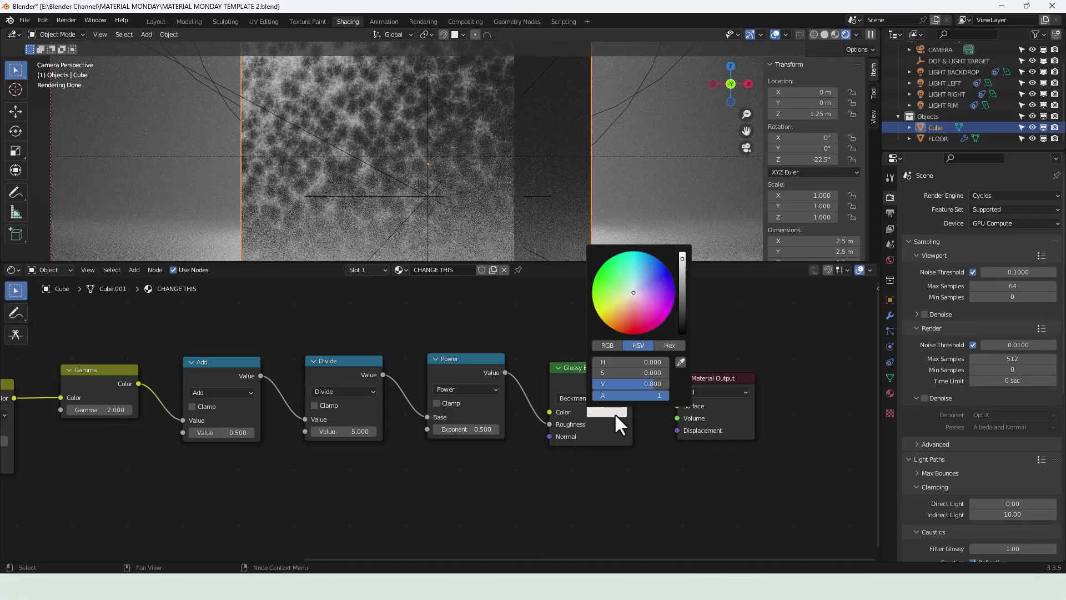
{"action": "left_click", "coordinate": [678, 259]}
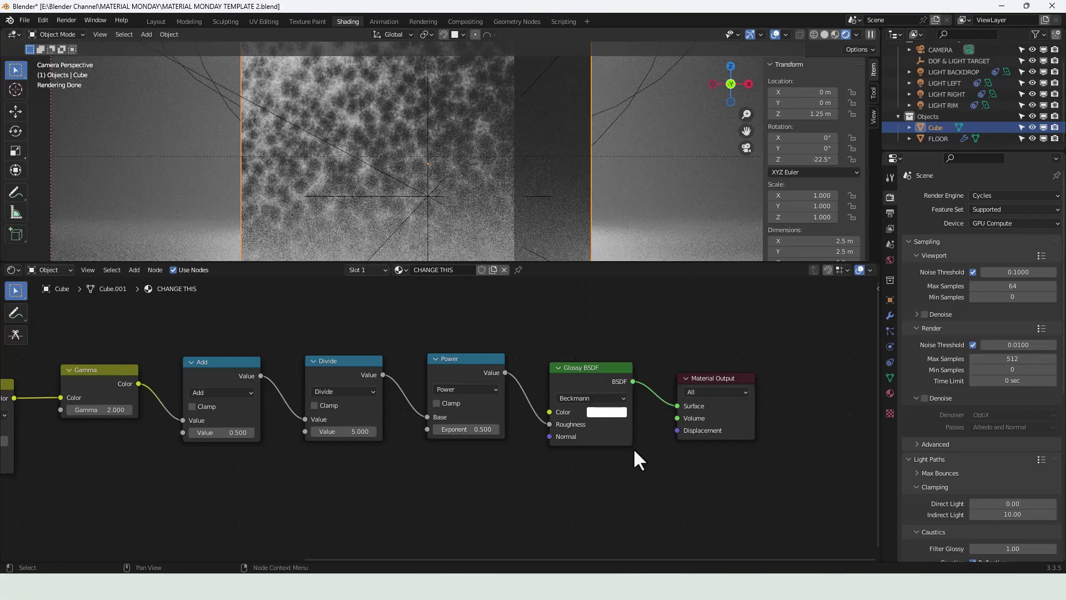
{"action": "left_click", "coordinate": [598, 389]}
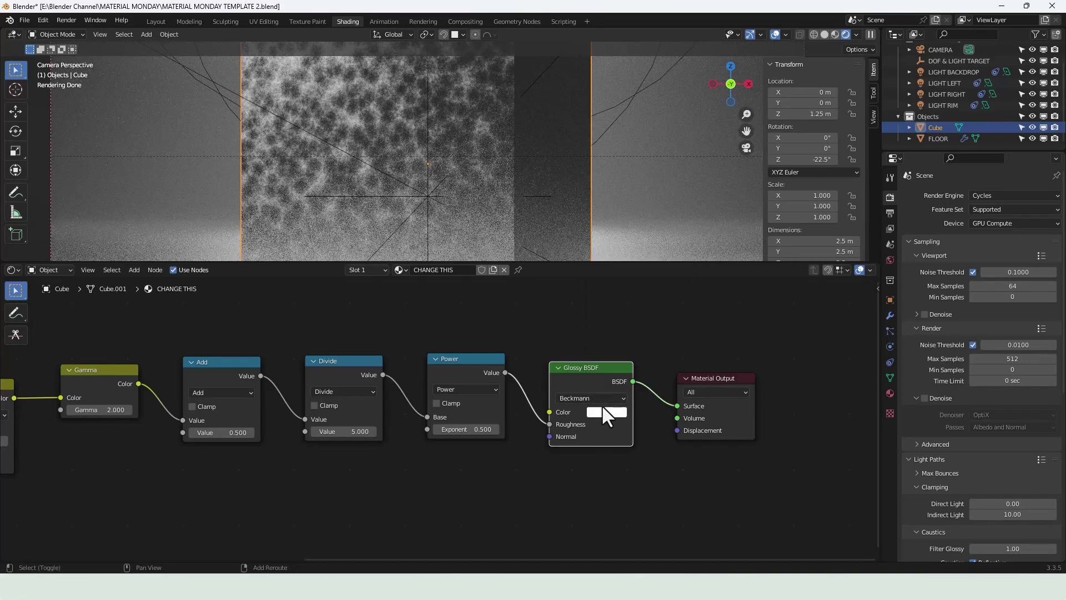
Duplicate the Glossy BSDF and blend both through a Mix Shader at factor 0.250
{"action": "key", "text": "shift+d"}
{"action": "left_click", "coordinate": [603, 502]}
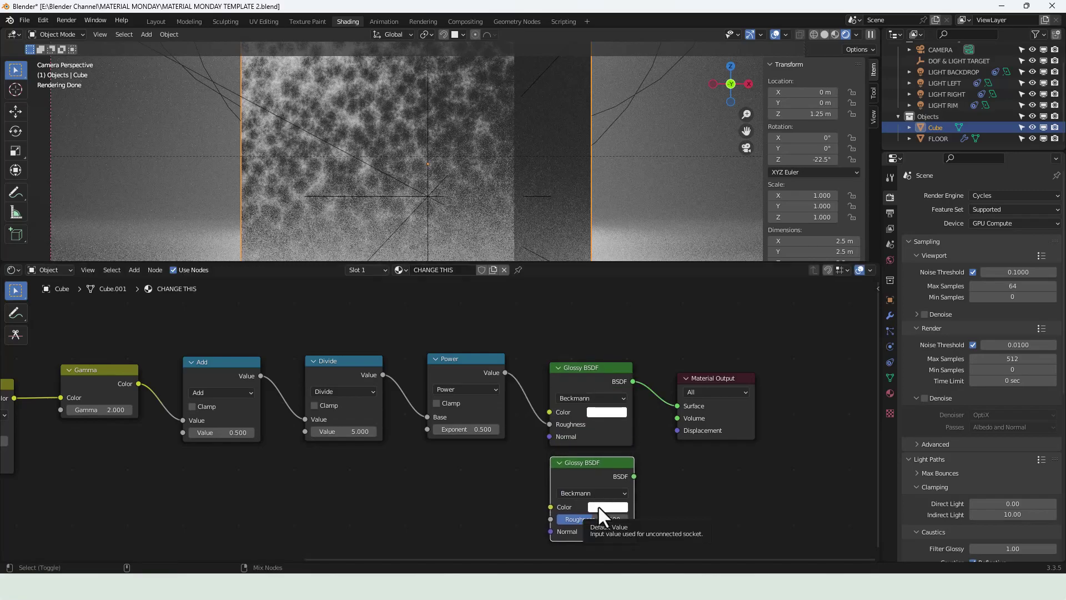
{"action": "right_click_drag", "start_coordinate": [598, 505], "coordinate": [581, 425], "text": "ctrl+shift"}
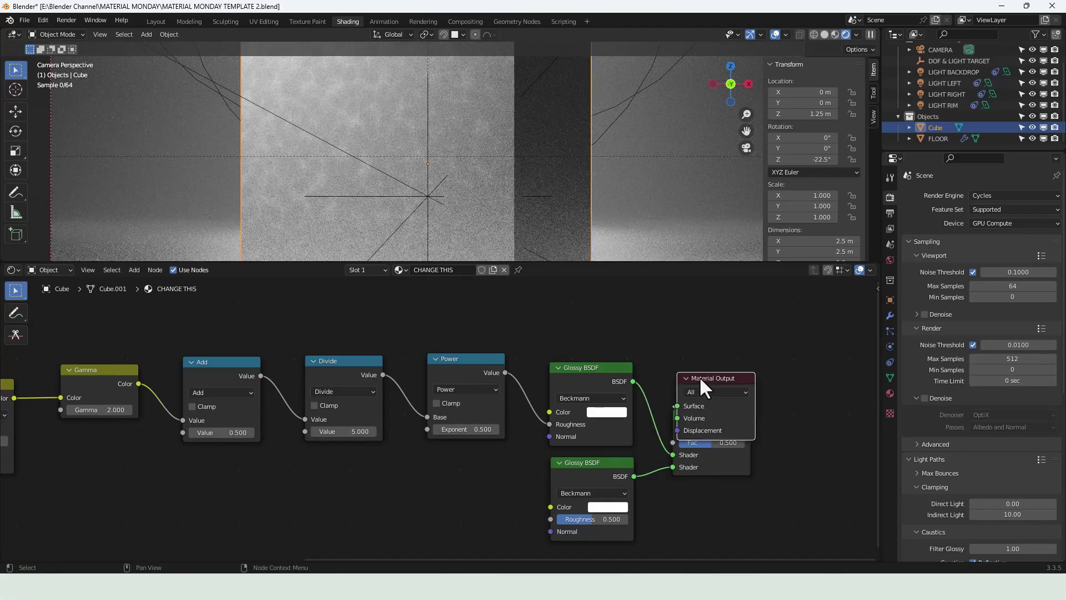
{"action": "left_click_drag", "start_coordinate": [704, 378], "coordinate": [806, 384]}
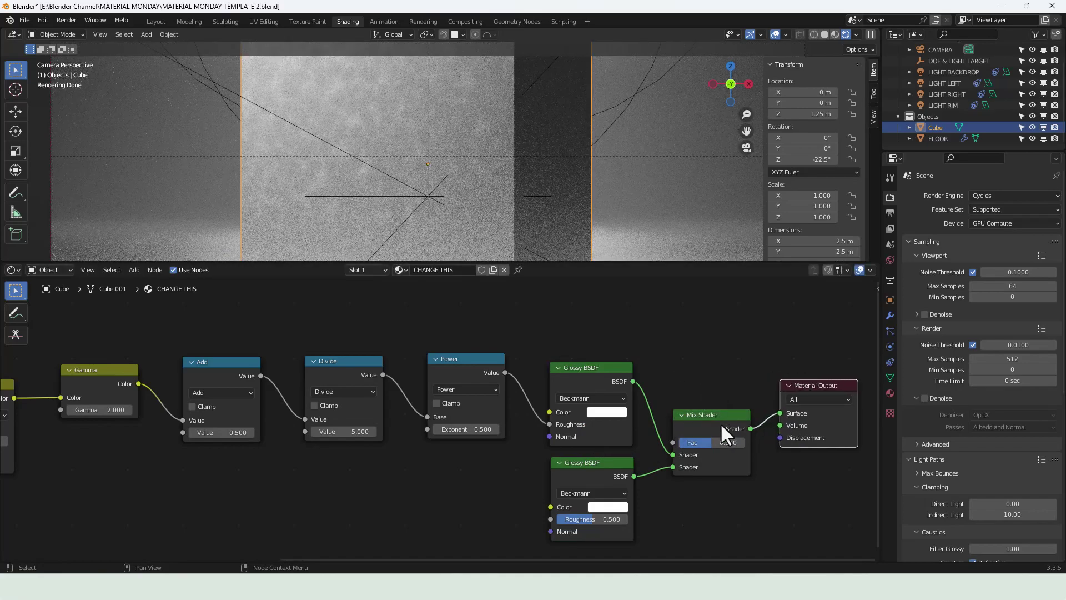
{"action": "left_click_drag", "start_coordinate": [720, 422], "coordinate": [718, 413]}
{"action": "double_click", "coordinate": [720, 428]}
{"action": "type", "text": ".25"}
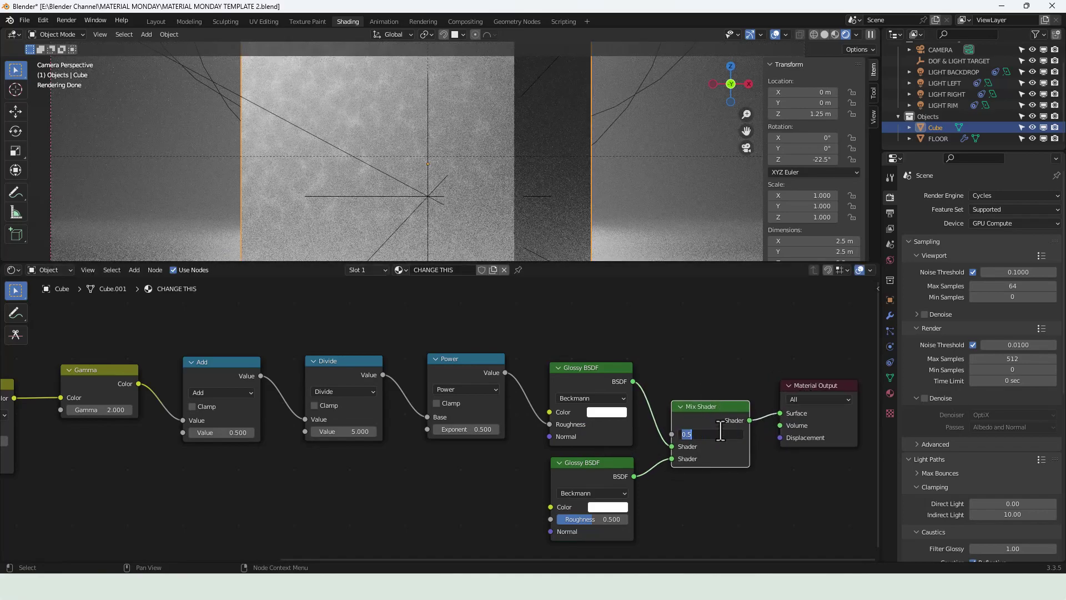
{"action": "key", "text": "Return"}
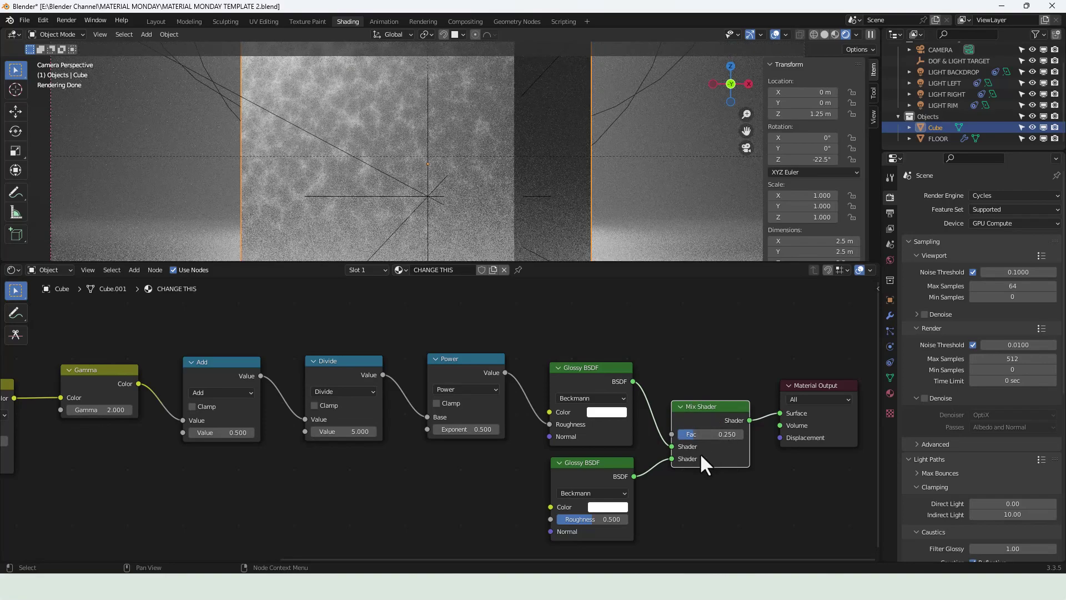
{"action": "scroll", "coordinate": [699, 452], "scroll_direction": "down", "scroll_amount": 2}
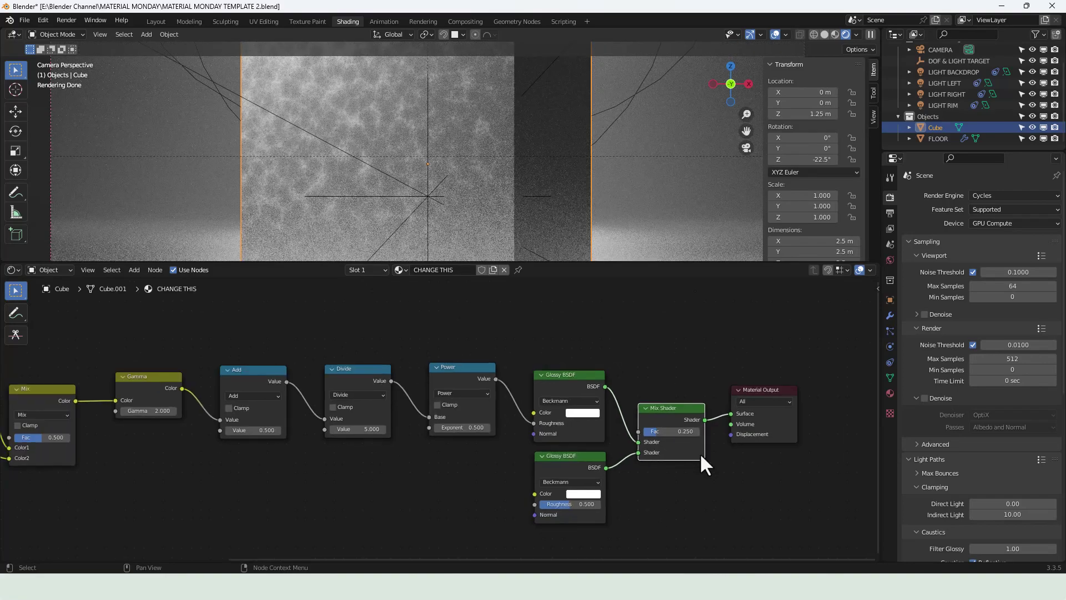
{"action": "middle_click_drag", "start_coordinate": [685, 478], "coordinate": [692, 419]}
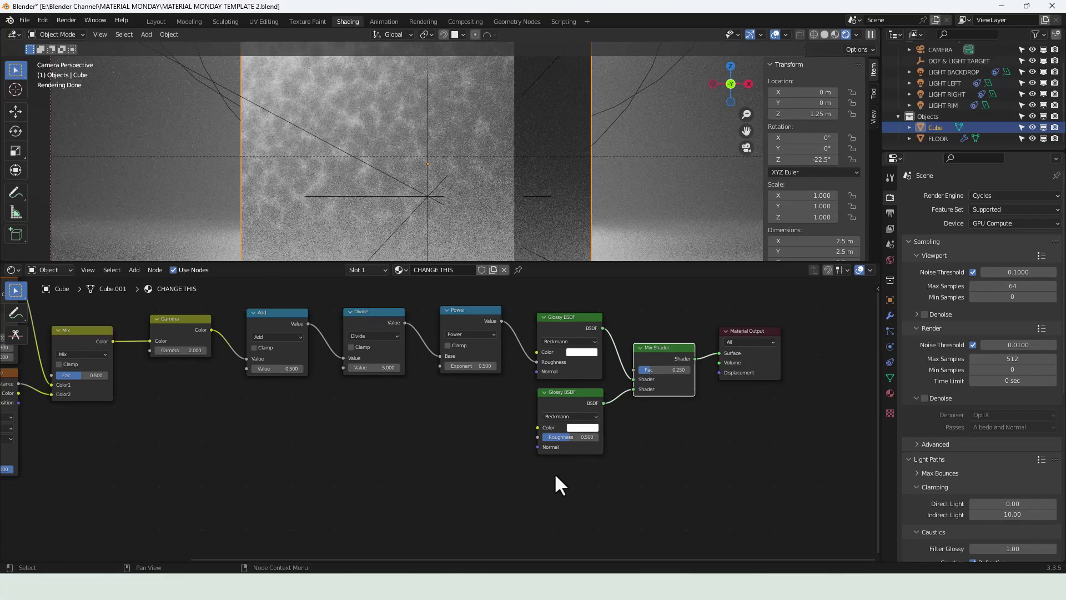
Duplicate the Gamma and Power nodes, placing the copies below the originals
{"action": "middle_click_drag", "start_coordinate": [464, 455], "coordinate": [488, 466]}
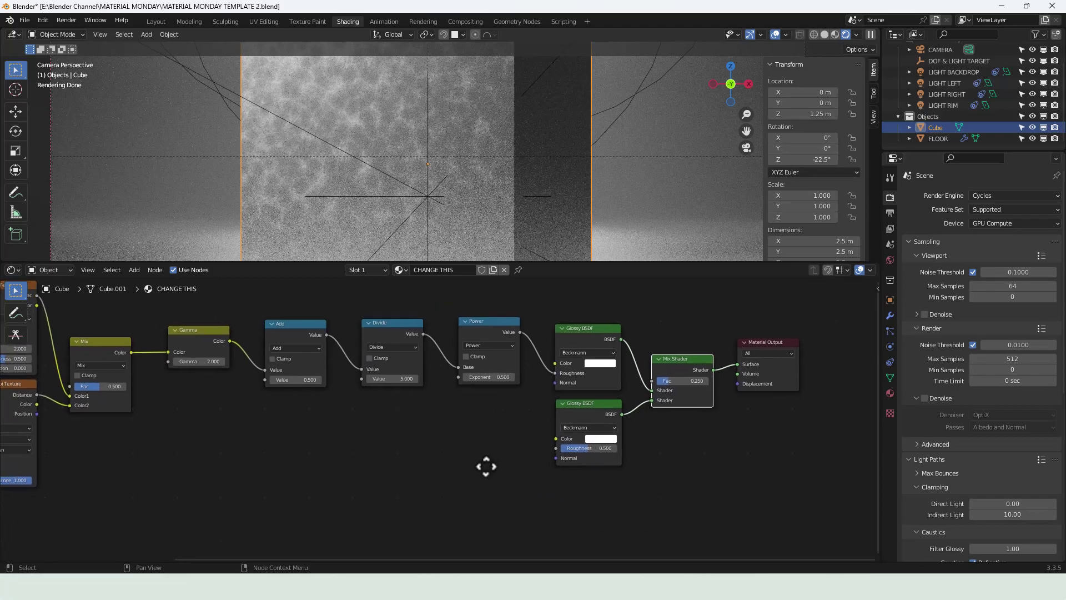
{"action": "left_click", "coordinate": [182, 333]}
{"action": "key", "text": "shift+d"}
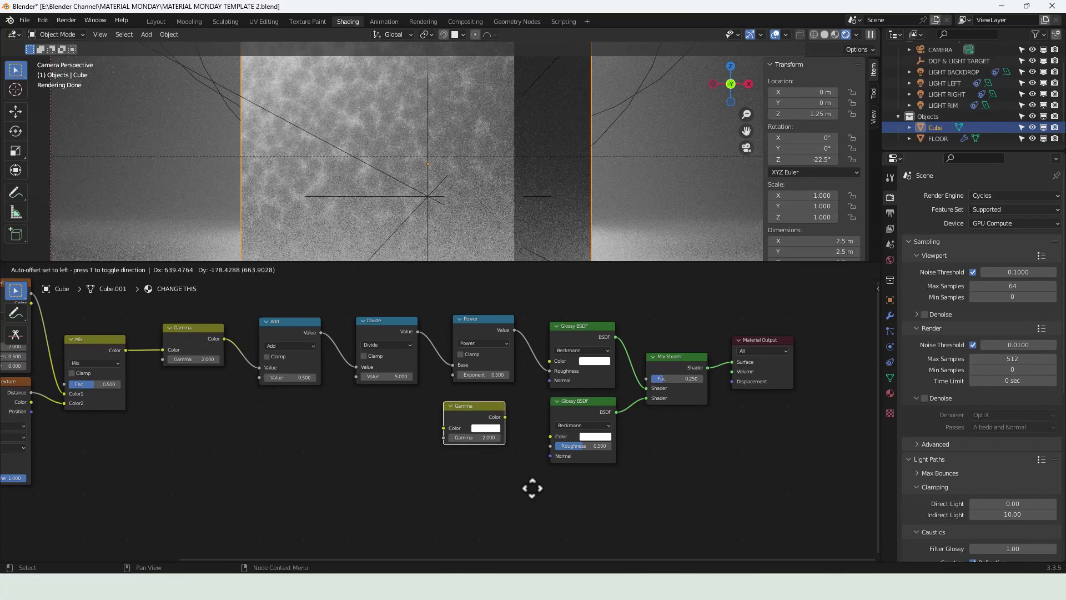
{"action": "left_click", "coordinate": [540, 478]}
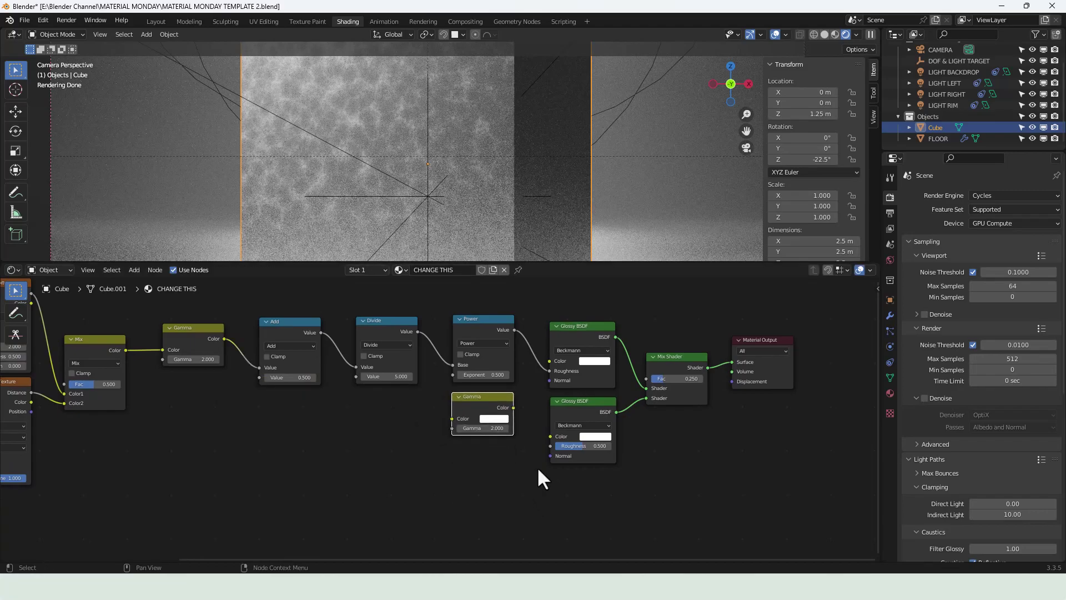
{"action": "left_click", "coordinate": [479, 329]}
{"action": "key", "text": "shift+d"}
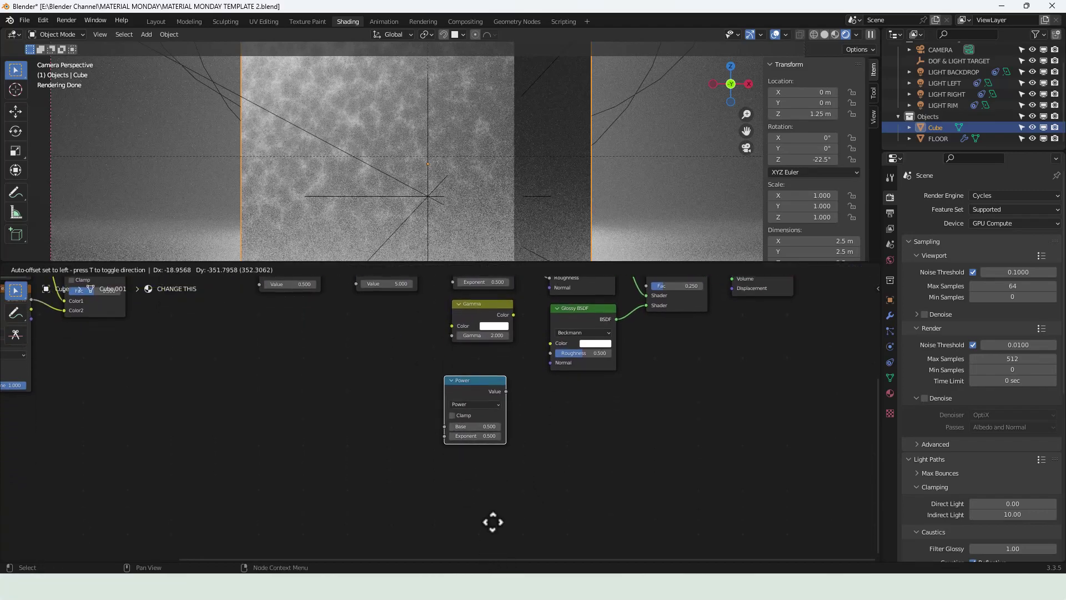
{"action": "left_click", "coordinate": [503, 498]}
{"action": "middle_click_drag", "start_coordinate": [562, 448], "coordinate": [568, 527]}
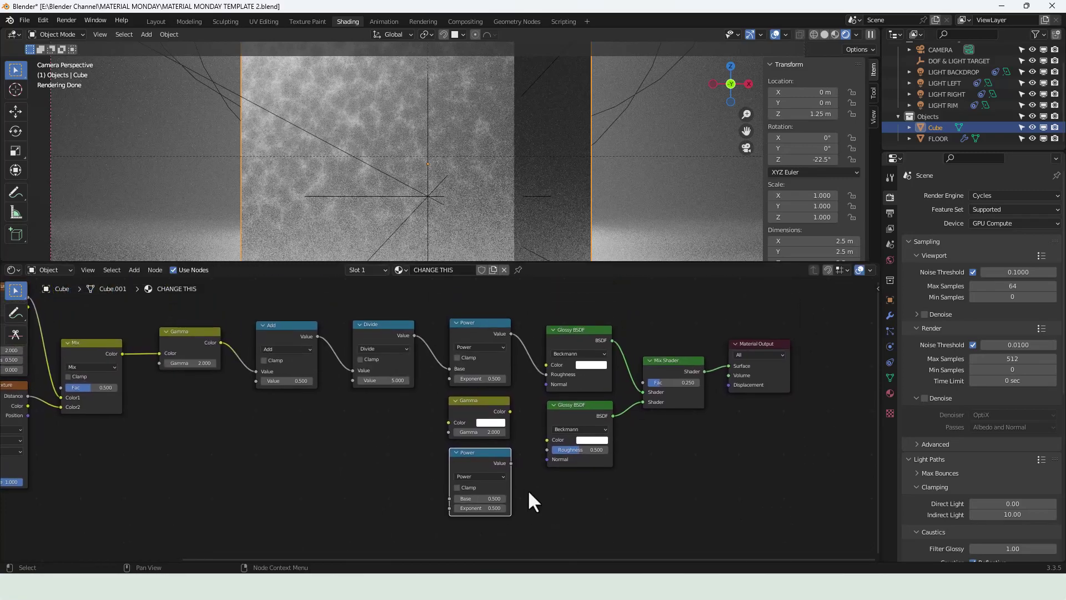
Wire the copies into the second Glossy's Roughness and Color, setting Gamma to 0.500
{"action": "left_click_drag", "start_coordinate": [511, 462], "coordinate": [547, 450]}
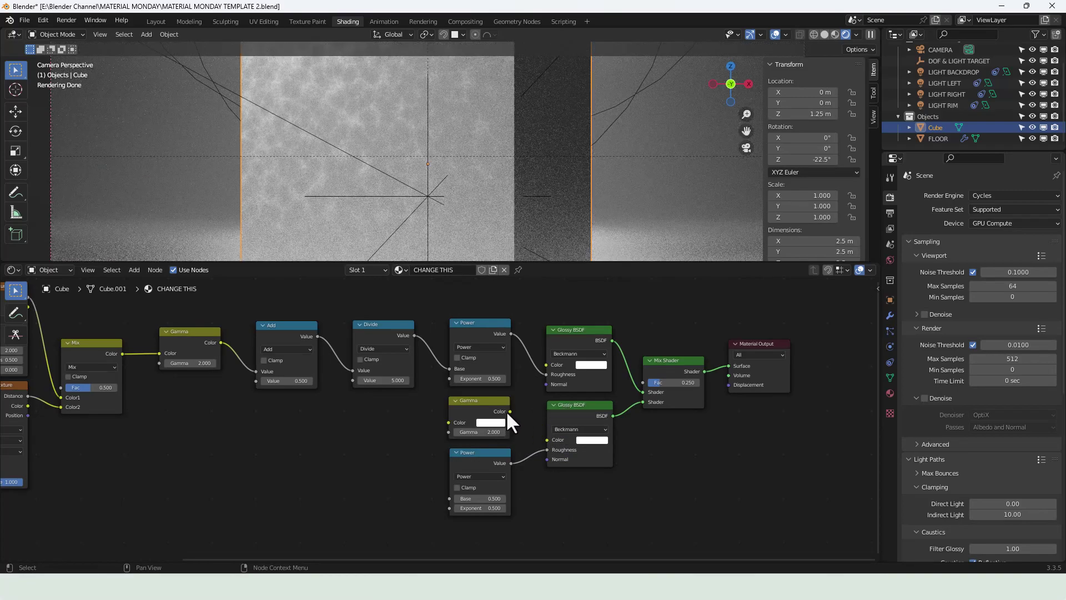
{"action": "left_click_drag", "start_coordinate": [508, 412], "coordinate": [546, 440]}
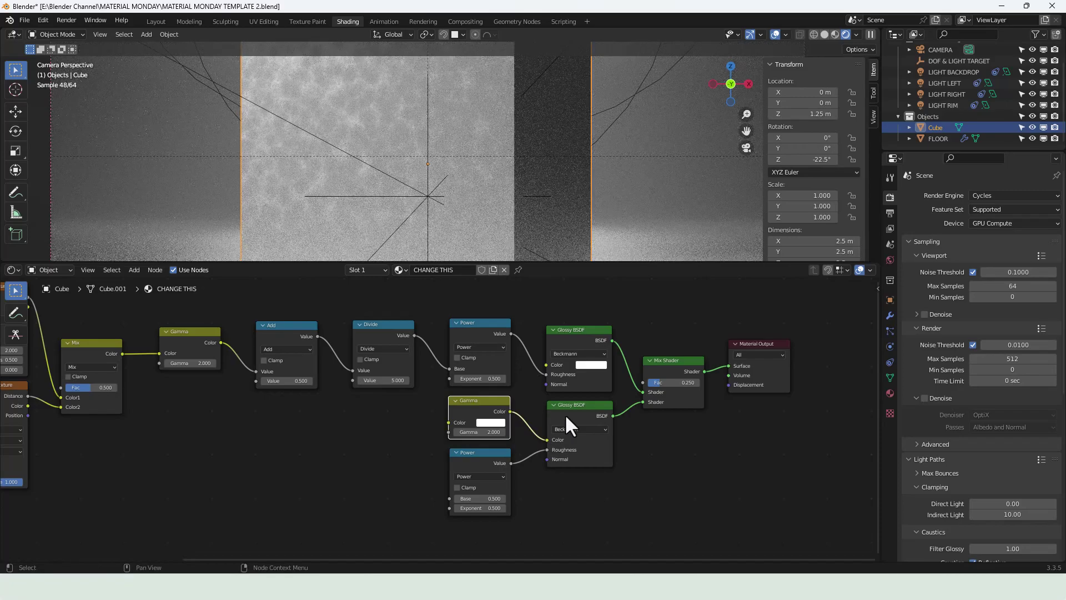
{"action": "left_click", "coordinate": [498, 431]}
{"action": "key", "text": "BackSpace"}
{"action": "type", "text": "0.5"}
{"action": "key", "text": "Return"}
{"action": "middle_click_drag", "start_coordinate": [538, 517], "coordinate": [527, 479]}
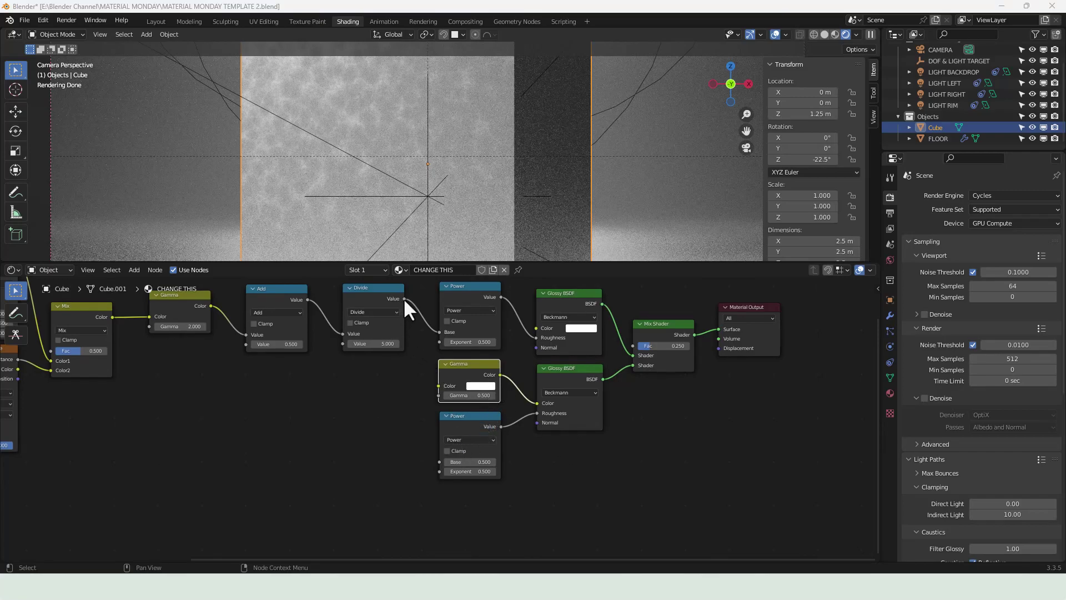
Link the Divide Value into the lower Power node's Base and set its Exponent to 1.000
{"action": "left_click_drag", "start_coordinate": [404, 299], "coordinate": [436, 461]}
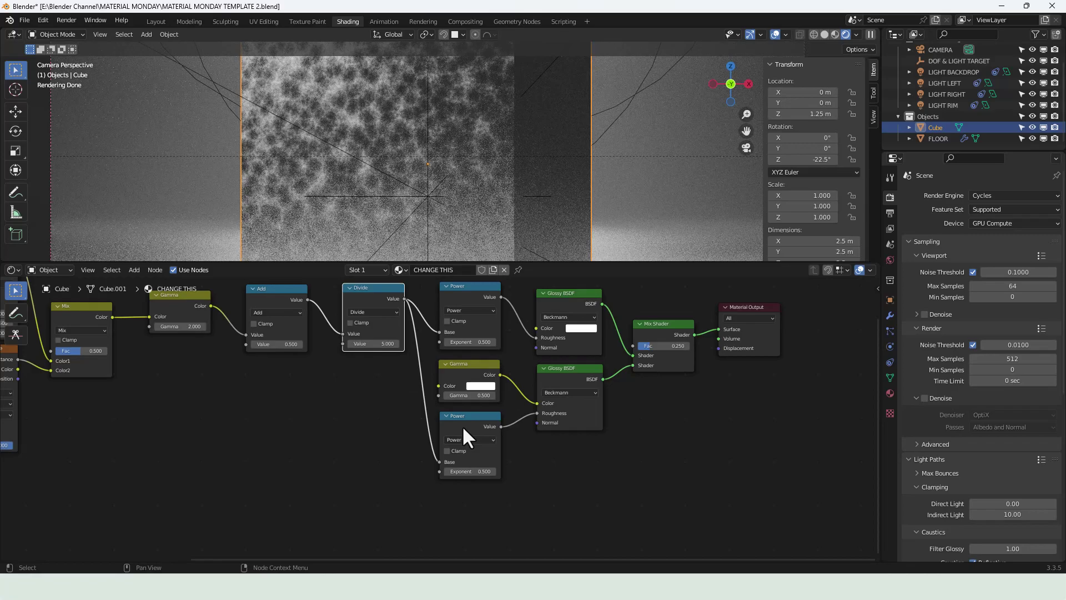
{"action": "left_click", "coordinate": [474, 471]}
{"action": "type", "text": "1"}
{"action": "key", "text": "Return"}
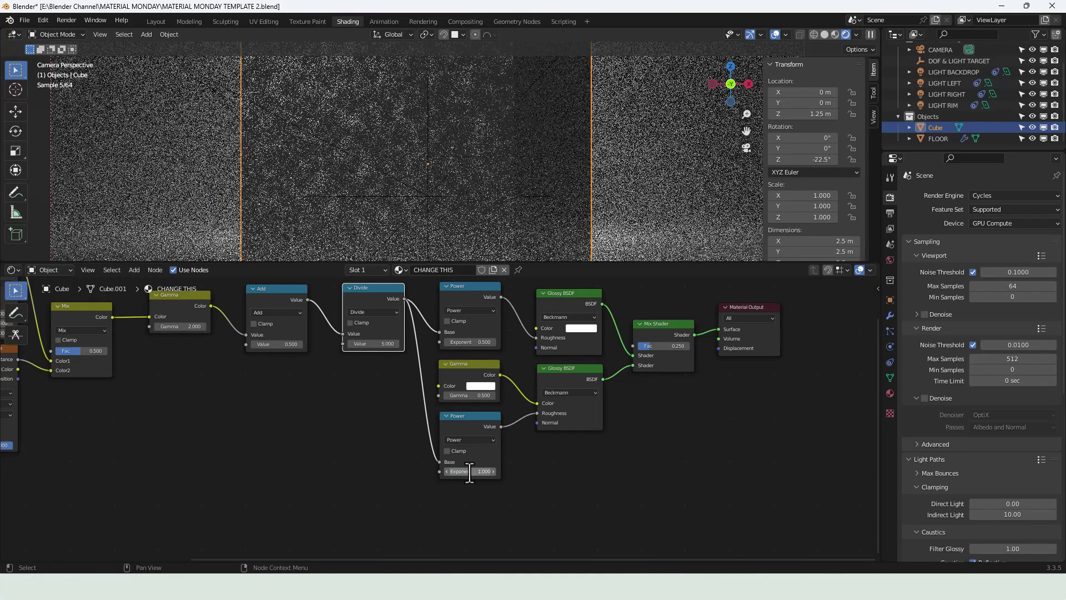
{"action": "middle_click_drag", "start_coordinate": [369, 461], "coordinate": [452, 506]}
Add an RGB to BW node and place it below the Mix node
{"action": "middle_click_drag", "start_coordinate": [288, 450], "coordinate": [297, 455]}
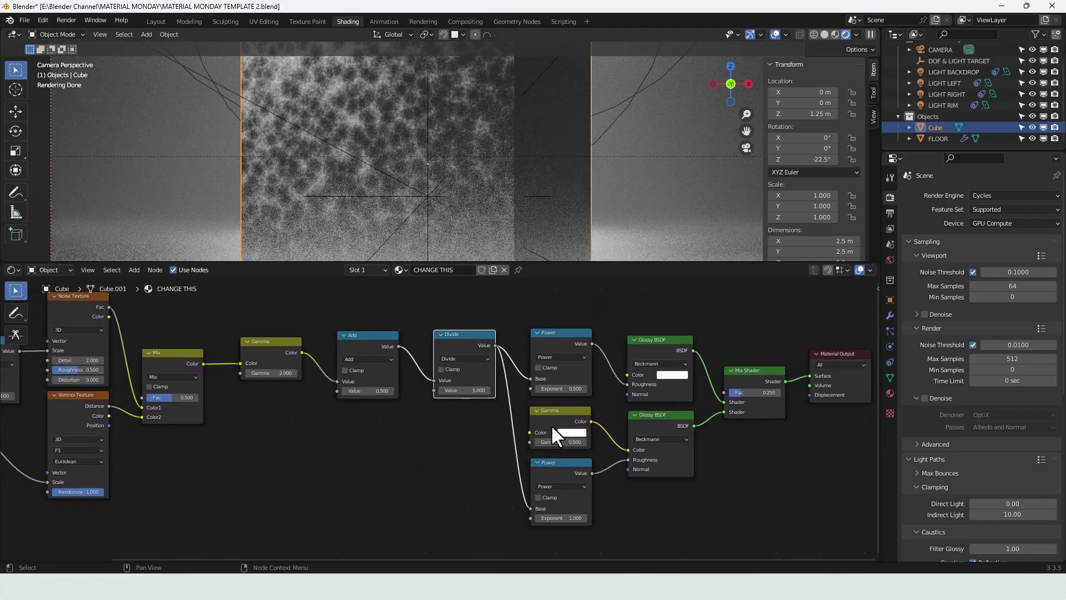
{"action": "left_click", "coordinate": [247, 428]}
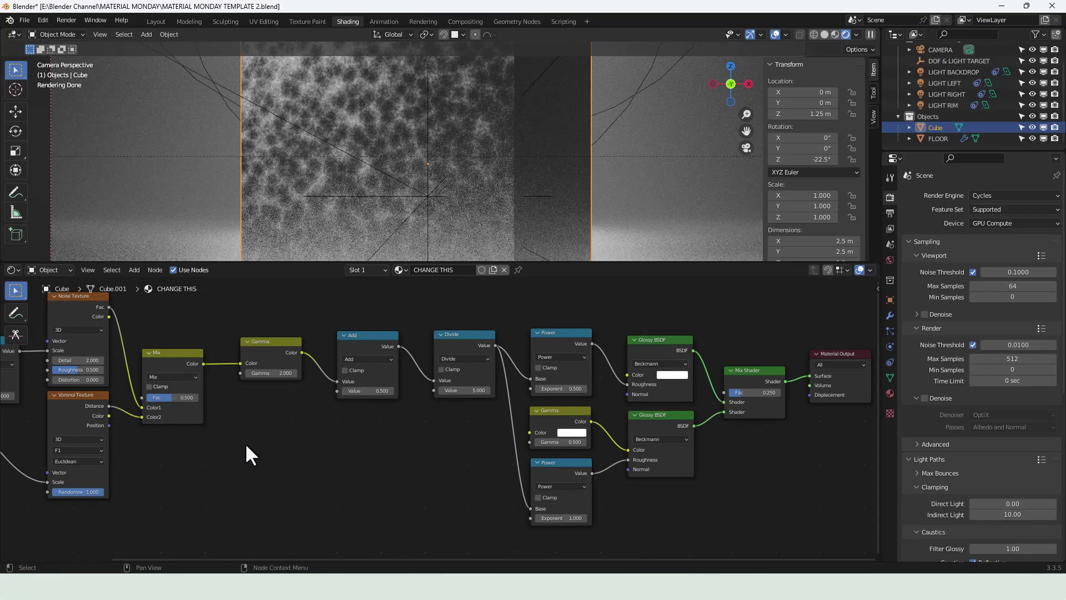
{"action": "key", "text": "shift+a"}
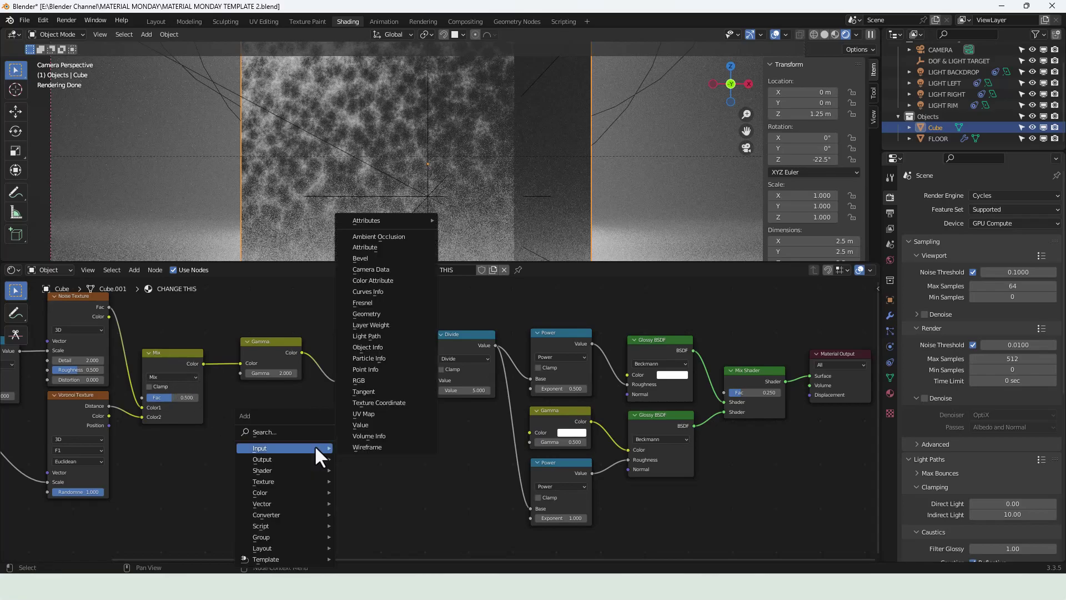
{"action": "left_click", "coordinate": [296, 432]}
{"action": "type", "text": "RGB"}
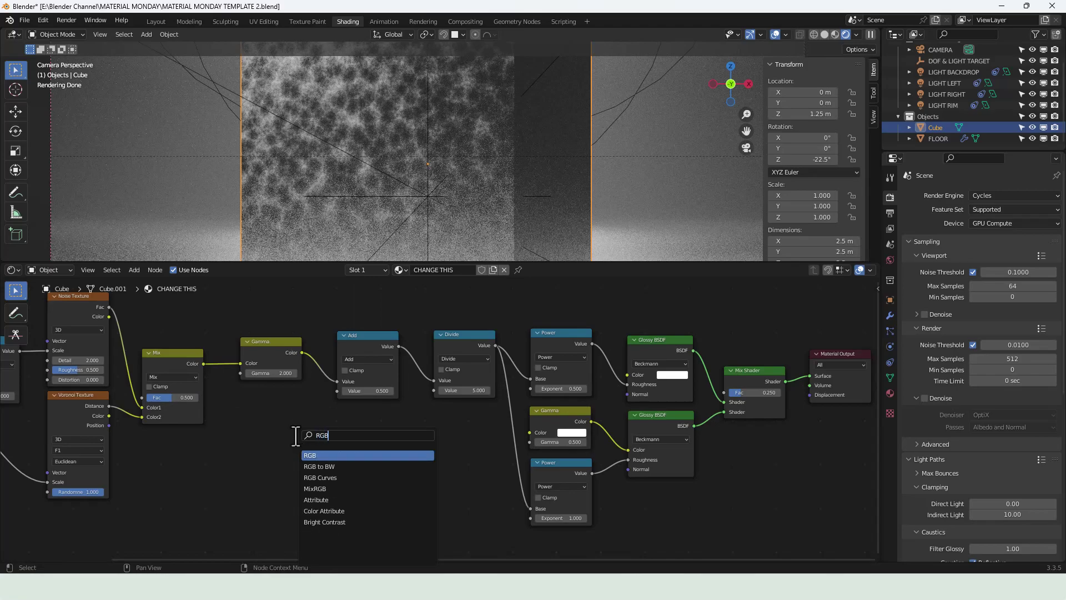
{"action": "left_click", "coordinate": [321, 467]}
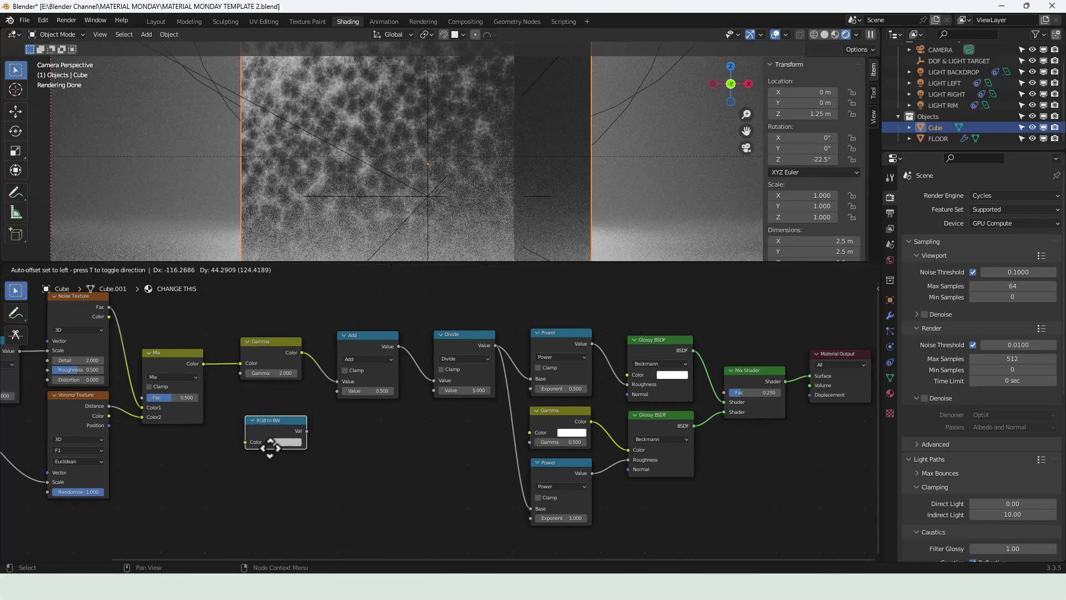
{"action": "left_click", "coordinate": [268, 442]}
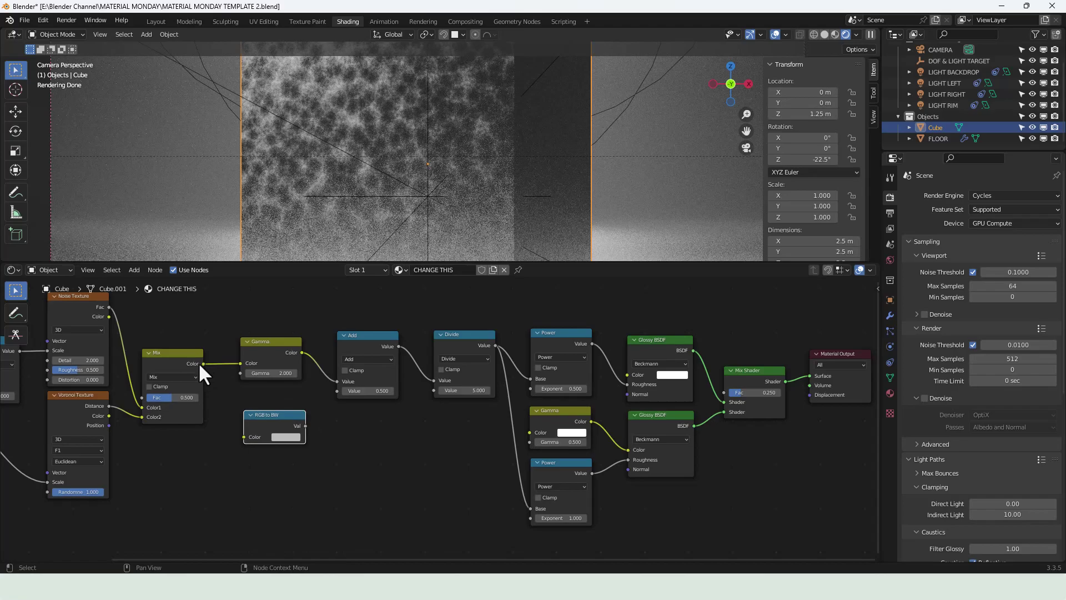
Connect the Mix colour into the RGB to BW node, whose Val feeds the lower Gamma Color
{"action": "left_click_drag", "start_coordinate": [202, 363], "coordinate": [528, 436]}
{"action": "scroll", "coordinate": [398, 459], "scroll_direction": "down", "scroll_amount": 2}
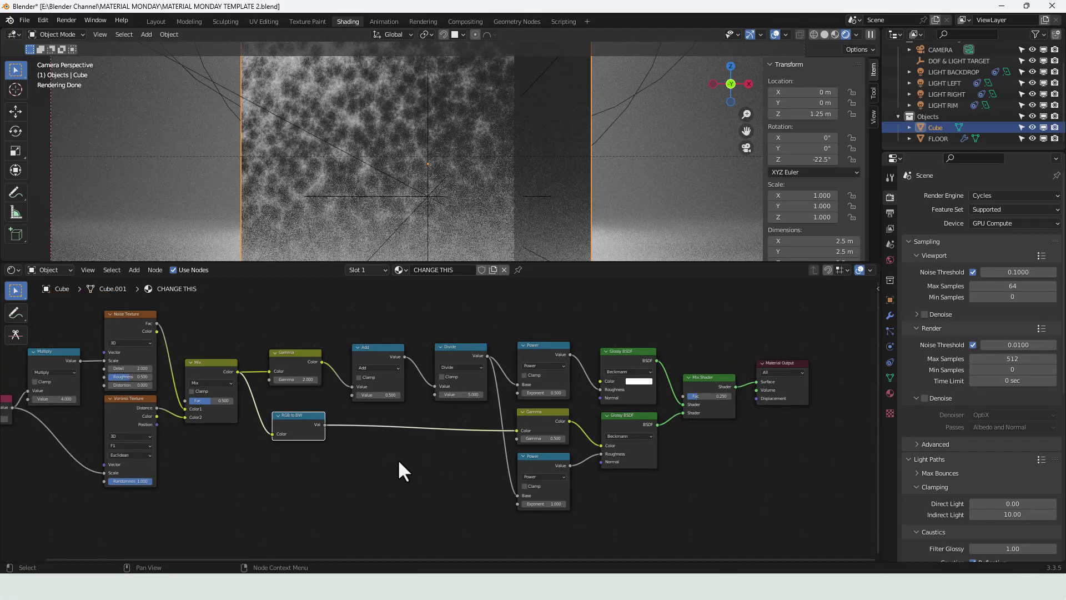
{"action": "scroll", "coordinate": [397, 459], "scroll_direction": "down", "scroll_amount": 1}
{"action": "middle_click_drag", "start_coordinate": [397, 459], "coordinate": [453, 456]}
{"action": "scroll", "coordinate": [455, 457], "scroll_direction": "up", "scroll_amount": 1}
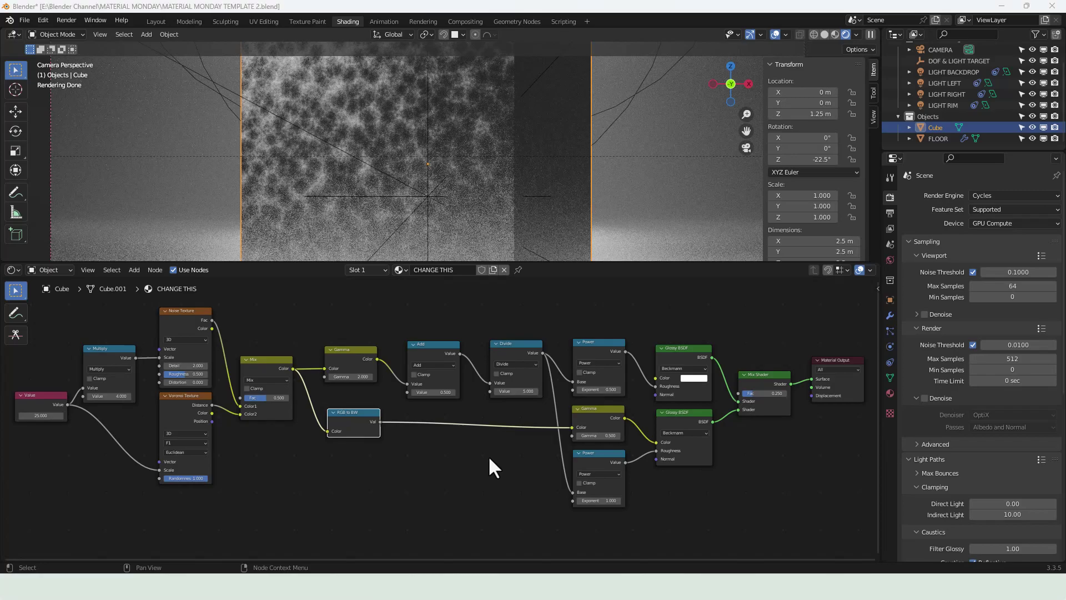
Set the Mix node's factor to 0.850
{"action": "scroll", "coordinate": [270, 397], "scroll_direction": "up", "scroll_amount": 3}
{"action": "middle_click_drag", "start_coordinate": [267, 397], "coordinate": [502, 420]}
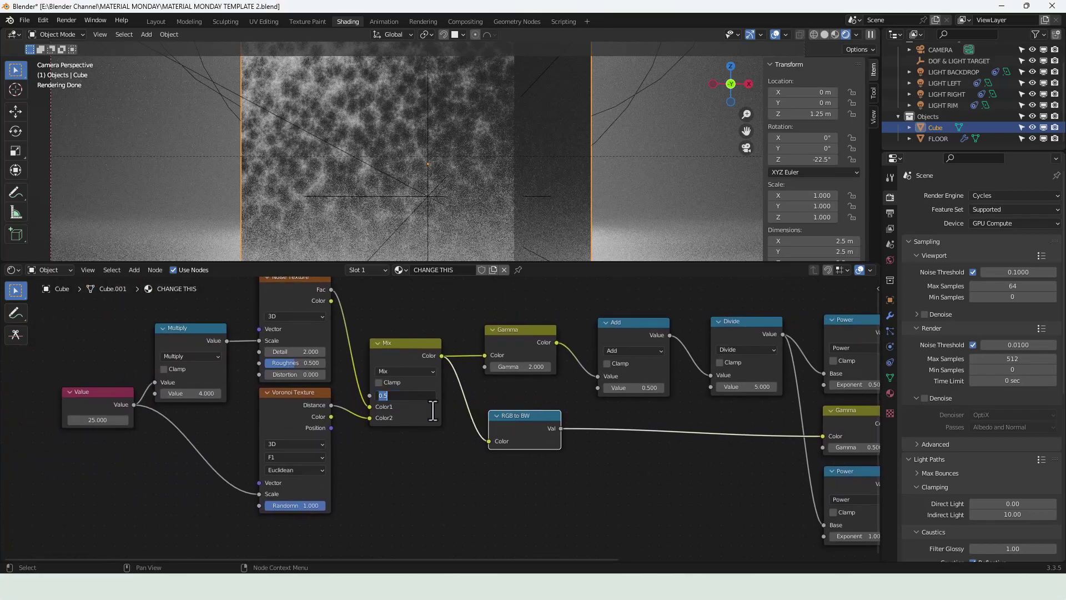
{"action": "type", "text": ".85"}
{"action": "key", "text": "Return"}
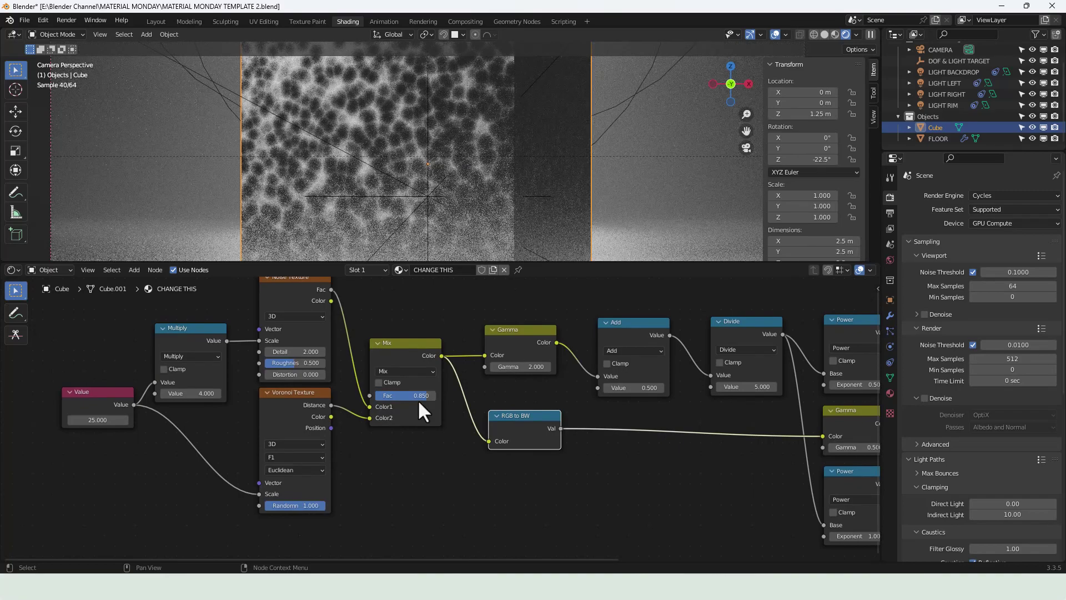
Give the Noise Texture a Detail of 20 and Roughness of 1.000
{"action": "left_click", "coordinate": [294, 352]}
{"action": "type", "text": "20"}
{"action": "key", "text": "Tab"}
{"action": "type", "text": "1"}
{"action": "key", "text": "Return"}
{"action": "middle_click_drag", "start_coordinate": [428, 493], "coordinate": [164, 485]}
Plug the Noise Texture's Color output into the Mix node's Color1, replacing the Fac link
{"action": "scroll", "coordinate": [162, 484], "scroll_direction": "down", "scroll_amount": 3}
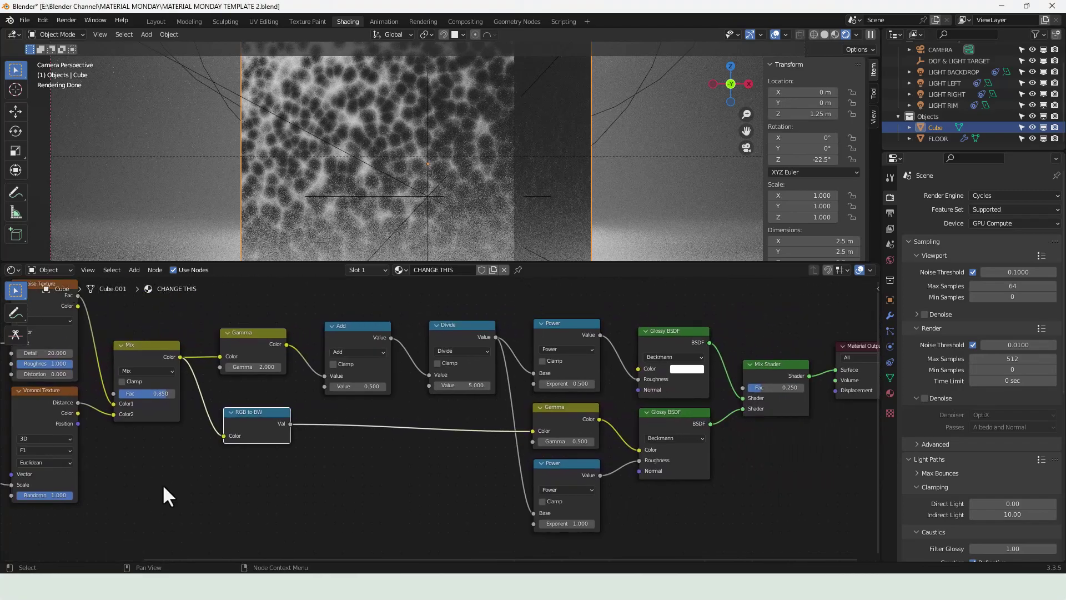
{"action": "middle_click_drag", "start_coordinate": [168, 485], "coordinate": [238, 487]}
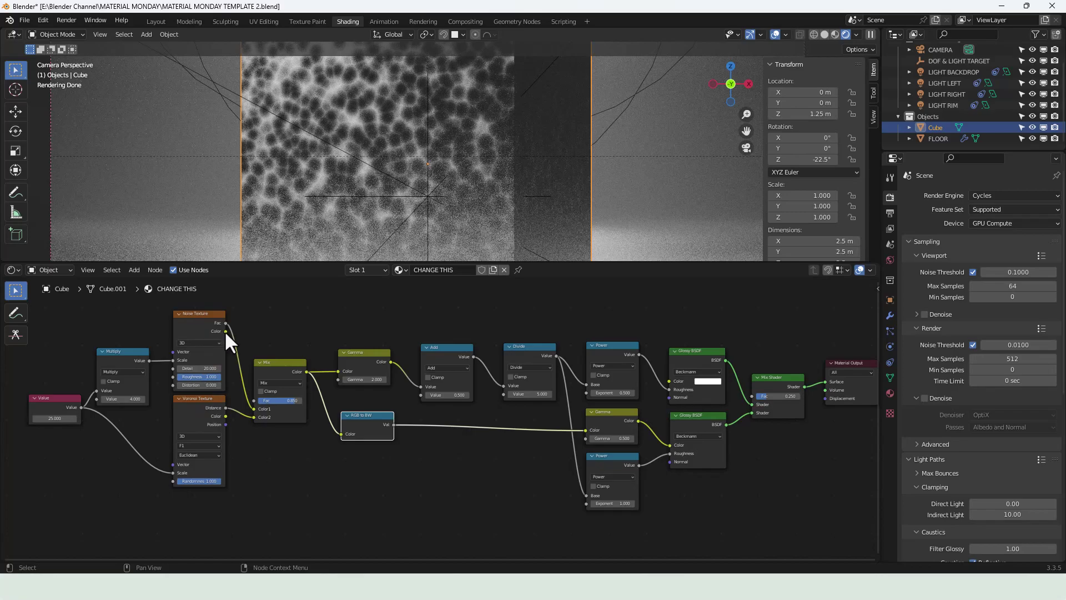
{"action": "left_click_drag", "start_coordinate": [226, 331], "coordinate": [229, 344]}
{"action": "mouse_move", "coordinate": [255, 398]}
{"action": "left_mouse_down"}
{"action": "mouse_move", "coordinate": [256, 408]}
{"action": "mouse_move", "coordinate": [224, 415]}
{"action": "mouse_move", "coordinate": [253, 416]}
{"action": "left_mouse_up"}
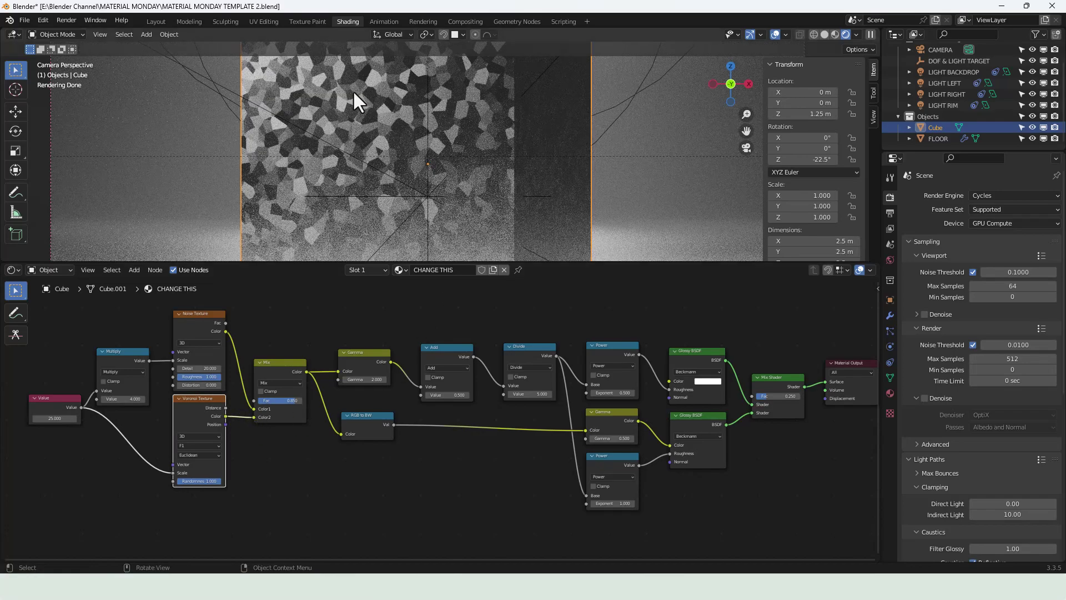
{"action": "scroll", "coordinate": [384, 161], "scroll_direction": "down", "scroll_amount": 3}
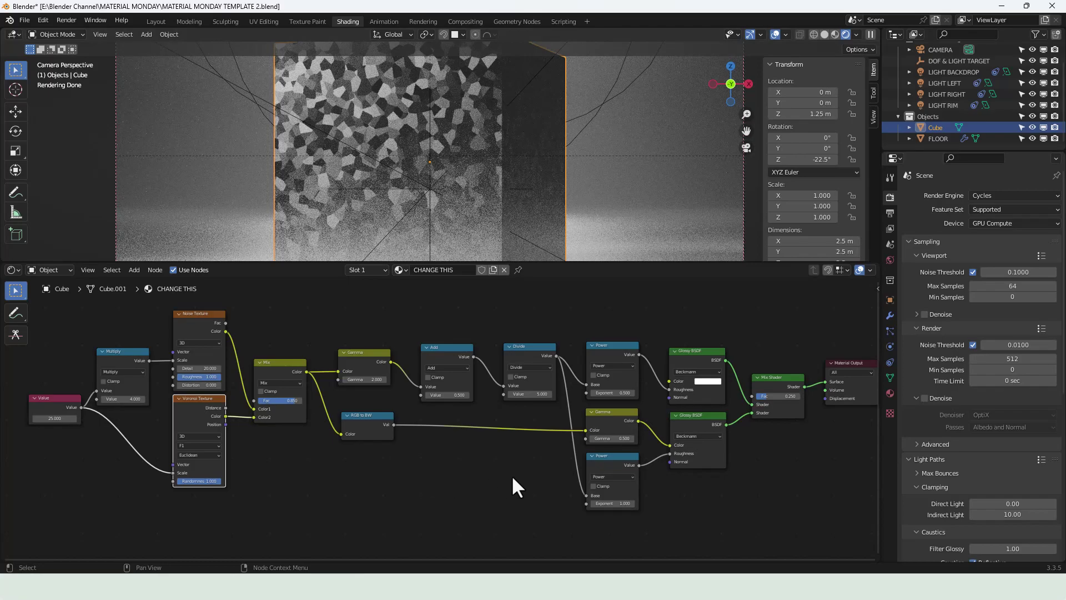
{"action": "middle_click_drag", "start_coordinate": [511, 475], "coordinate": [476, 473]}
Add a Displacement node below the shaders and link it to the Material Output's Displacement
{"action": "scroll", "coordinate": [478, 472], "scroll_direction": "down", "scroll_amount": 1}
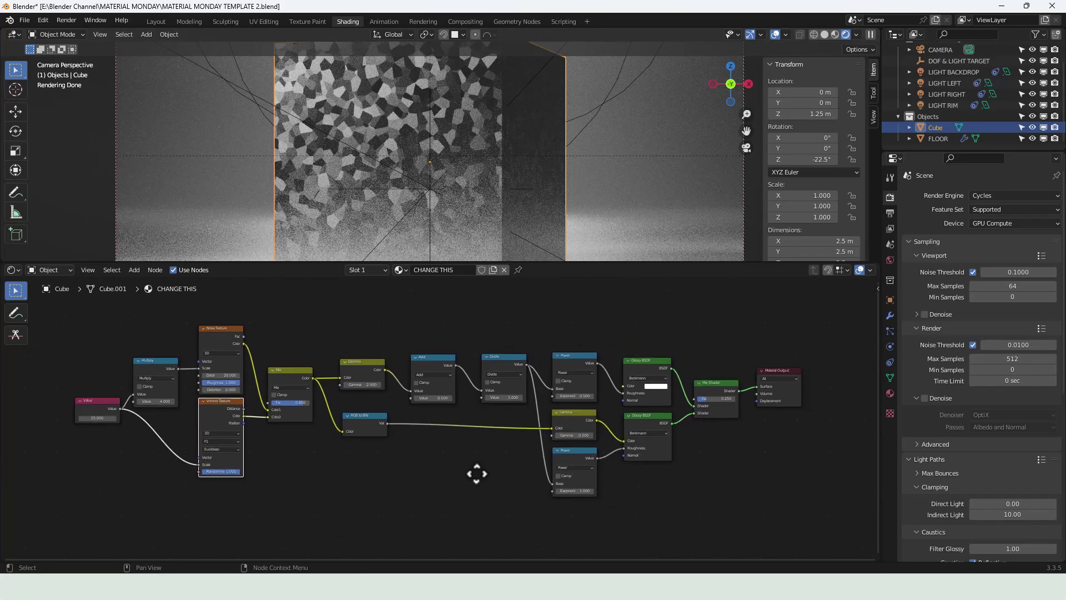
{"action": "scroll", "coordinate": [479, 476], "scroll_direction": "up", "scroll_amount": 1}
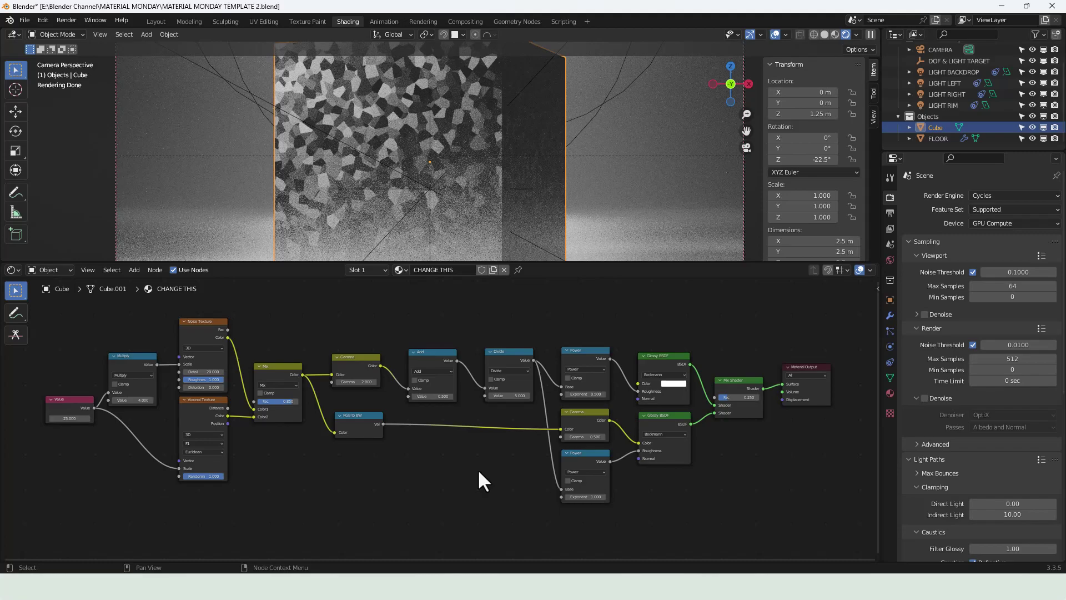
{"action": "key", "text": "shift+a"}
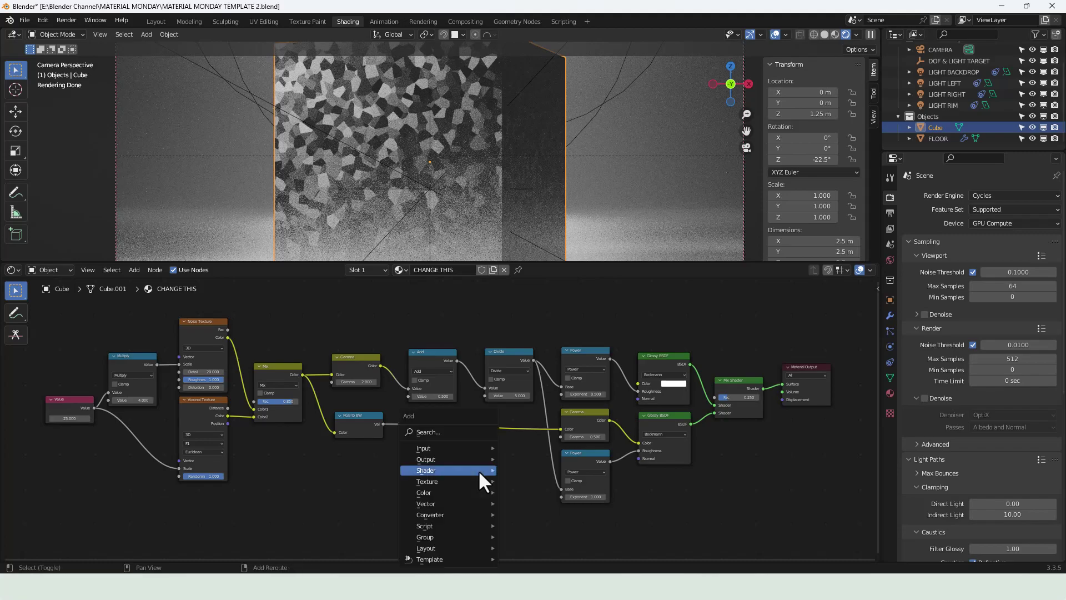
{"action": "left_click", "coordinate": [445, 435]}
{"action": "type", "text": "DISPL"}
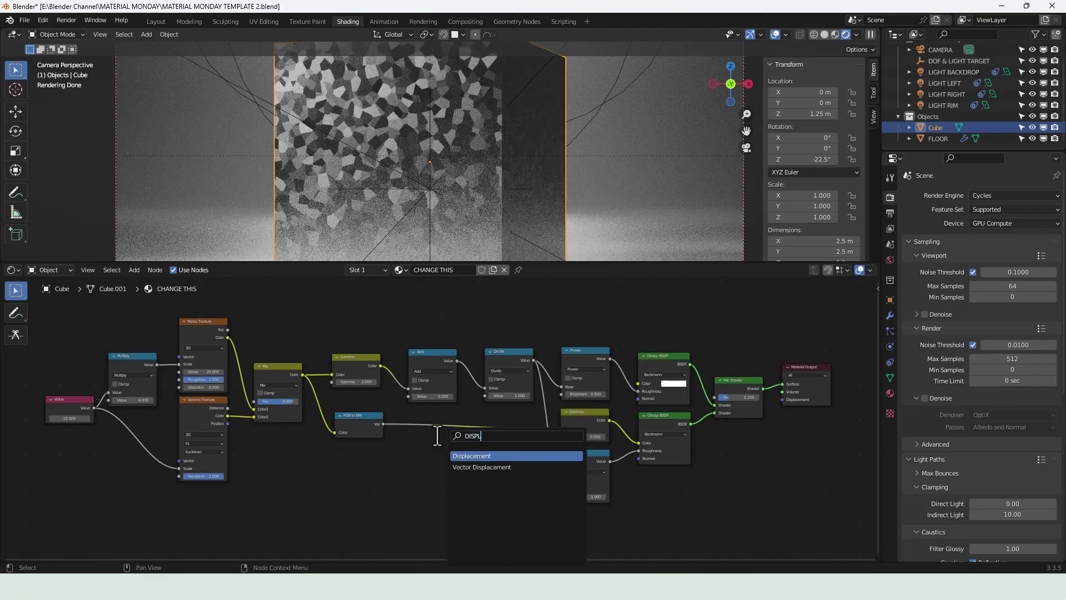
{"action": "key", "text": "Return"}
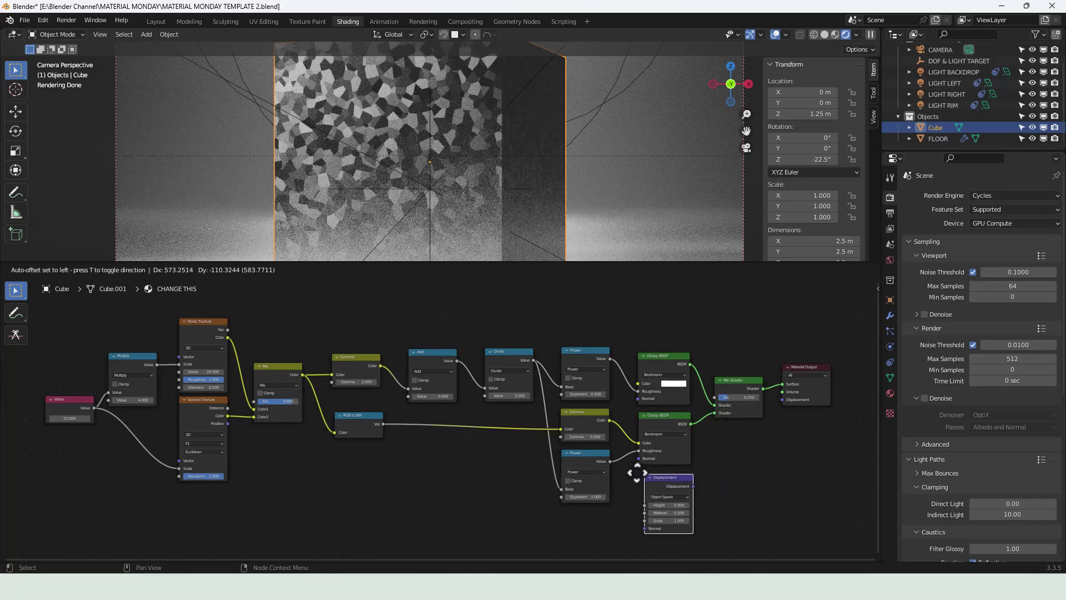
{"action": "left_click", "coordinate": [633, 473]}
{"action": "left_click_drag", "start_coordinate": [688, 486], "coordinate": [781, 400]}
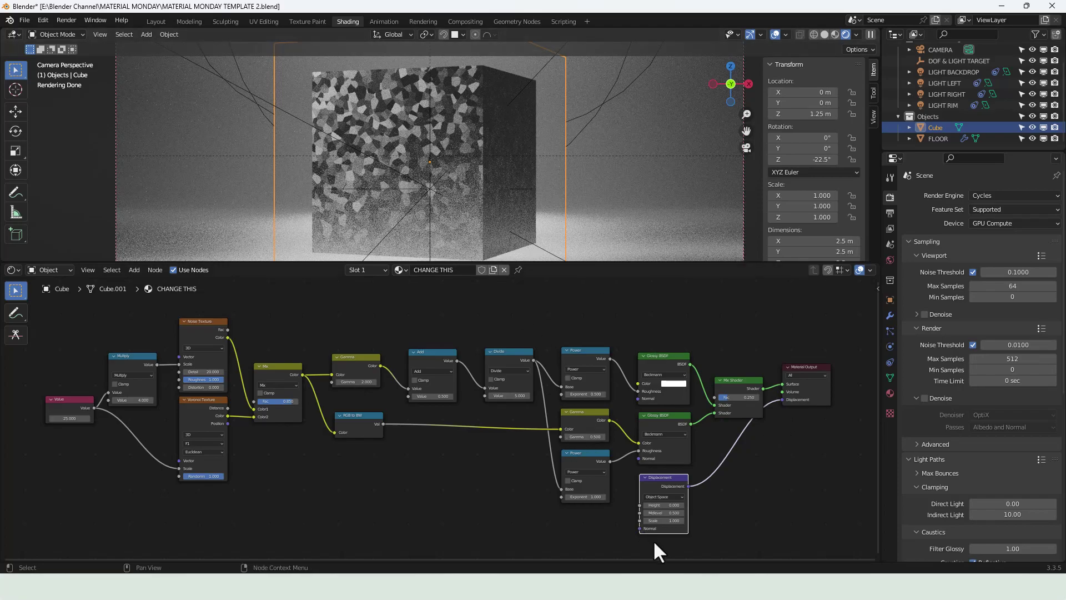
Set the Displacement node's Midlevel to 0 and Height to 0.0002
{"action": "left_click", "coordinate": [663, 513]}
{"action": "type", "text": "0"}
{"action": "key", "text": "Return"}
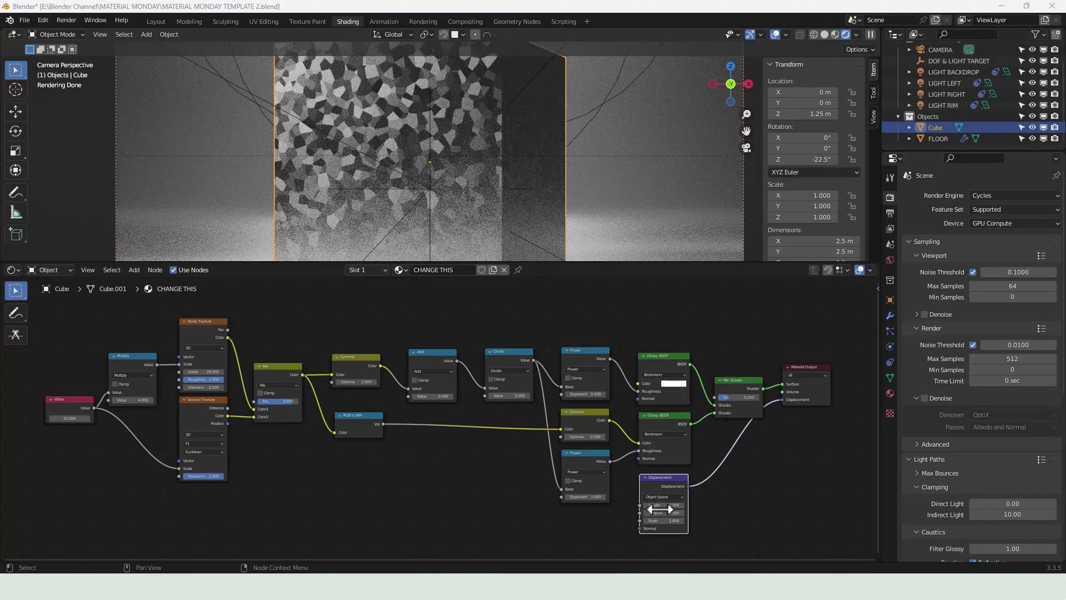
{"action": "left_click", "coordinate": [660, 509]}
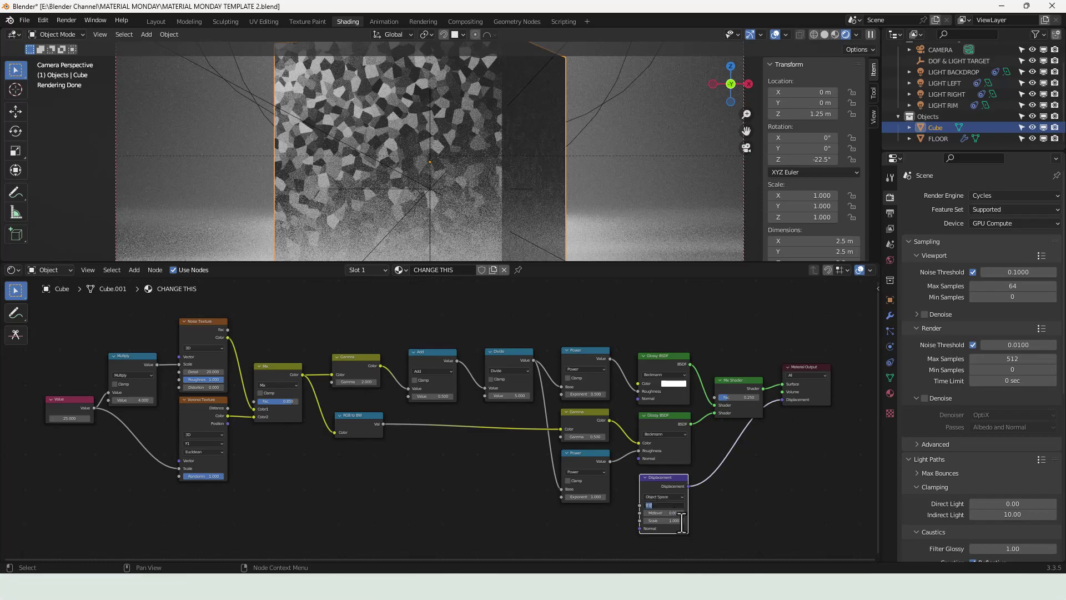
{"action": "key", "text": "BackSpace"}
{"action": "type", "text": ".0002"}
{"action": "key", "text": "Return"}
Link the Voronoi Texture's Color into the Displacement node's Normal input, then return to camera view
{"action": "mouse_move", "coordinate": [403, 99]}
{"action": "middle_mouse_down"}
{"action": "mouse_move", "coordinate": [412, 124]}
{"action": "mouse_move", "coordinate": [417, 88]}
{"action": "middle_mouse_up"}
{"action": "scroll", "coordinate": [411, 138], "scroll_direction": "up", "scroll_amount": 6}
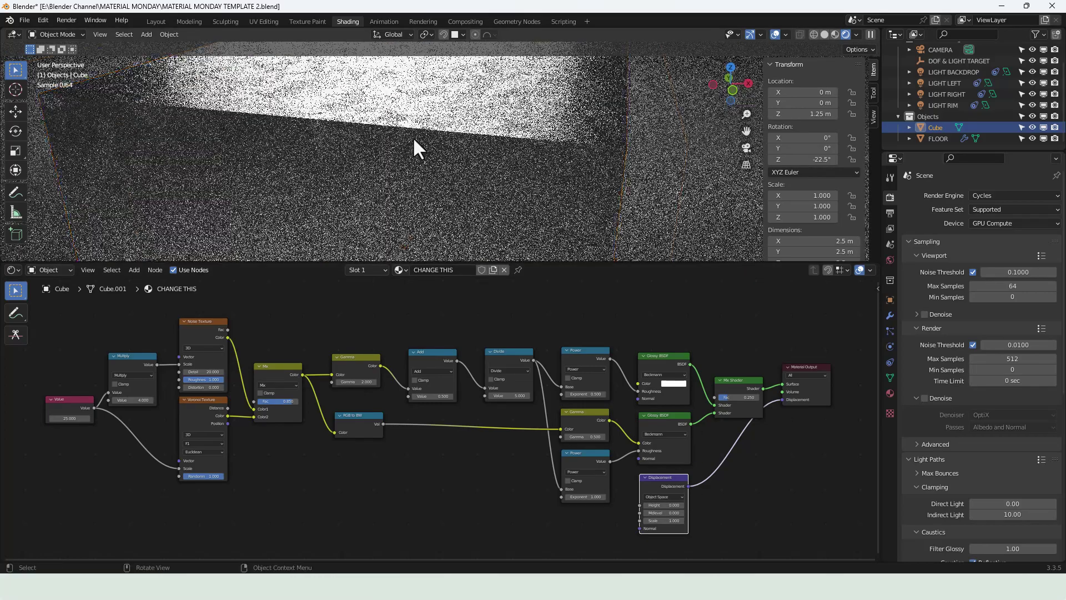
{"action": "scroll", "coordinate": [422, 198], "scroll_direction": "up", "scroll_amount": 2}
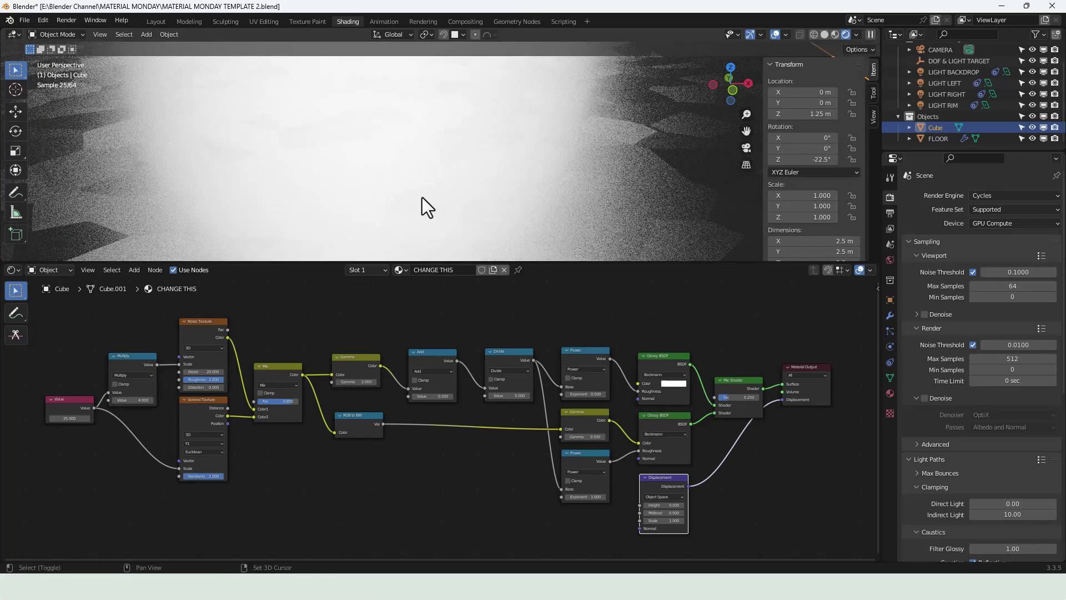
{"action": "scroll", "coordinate": [590, 167], "scroll_direction": "down", "scroll_amount": 2}
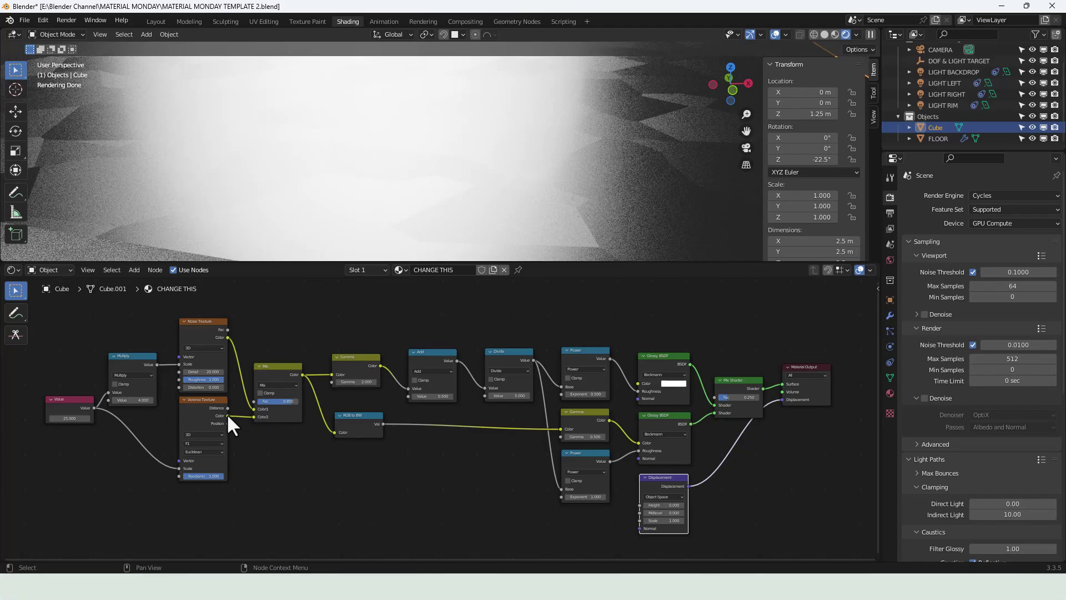
{"action": "left_click_drag", "start_coordinate": [228, 416], "coordinate": [642, 527]}
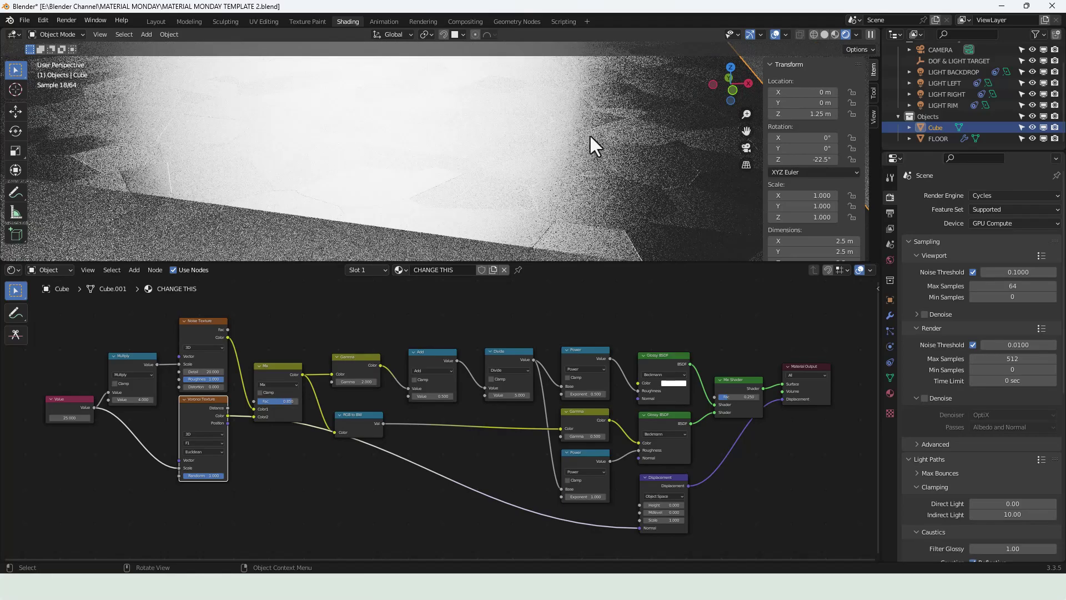
{"action": "middle_click_drag", "start_coordinate": [588, 135], "coordinate": [535, 216]}
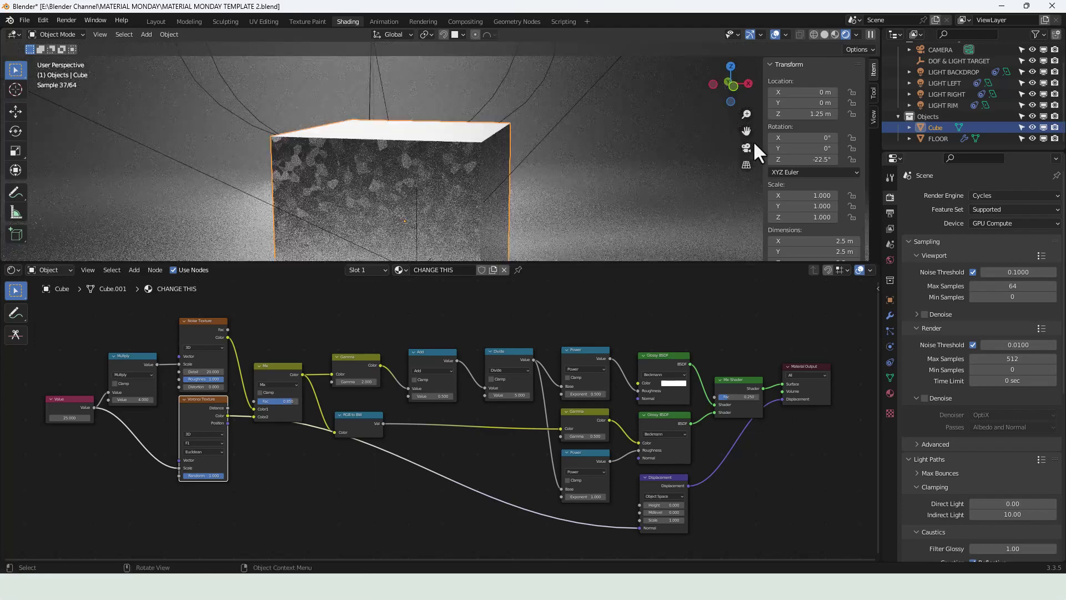
{"action": "left_click", "coordinate": [746, 147]}
{"action": "key", "text": "Home"}
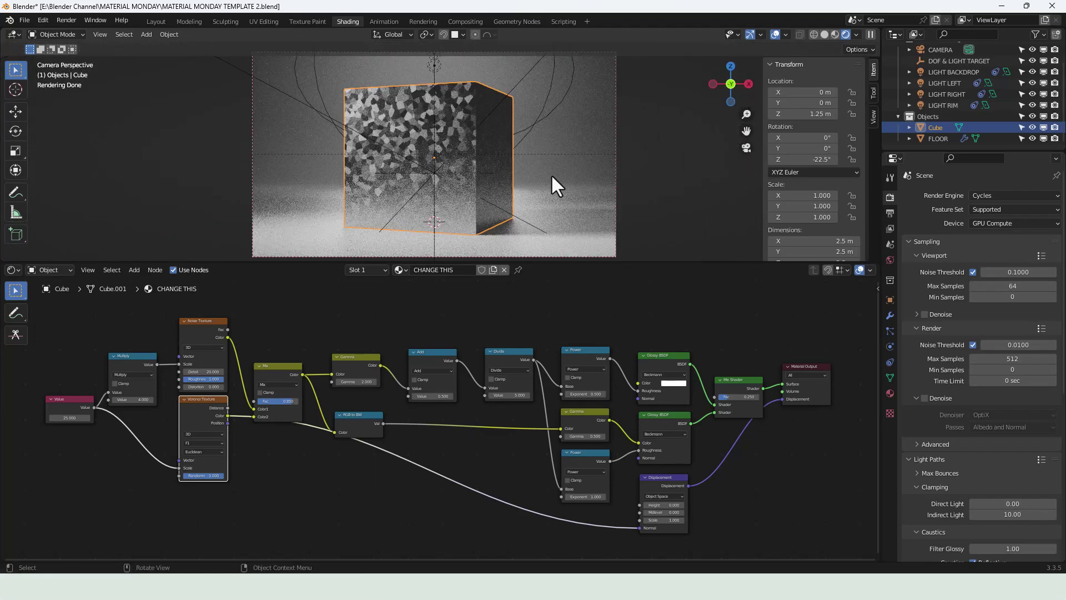
{"action": "scroll", "coordinate": [551, 174], "scroll_direction": "up", "scroll_amount": 1}
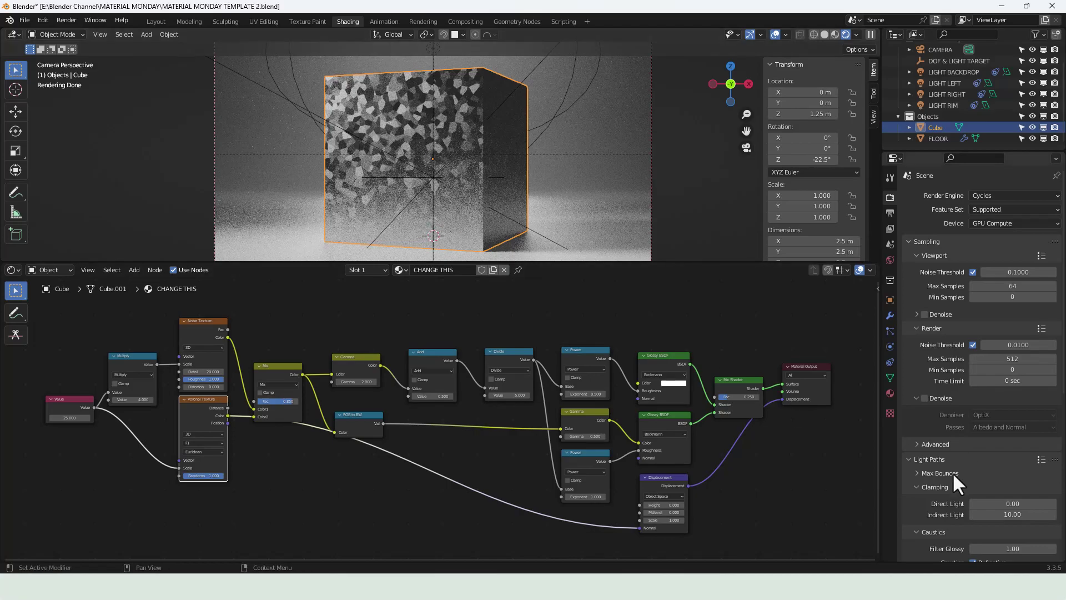
{"action": "scroll", "coordinate": [951, 472], "scroll_direction": "down", "scroll_amount": 4}
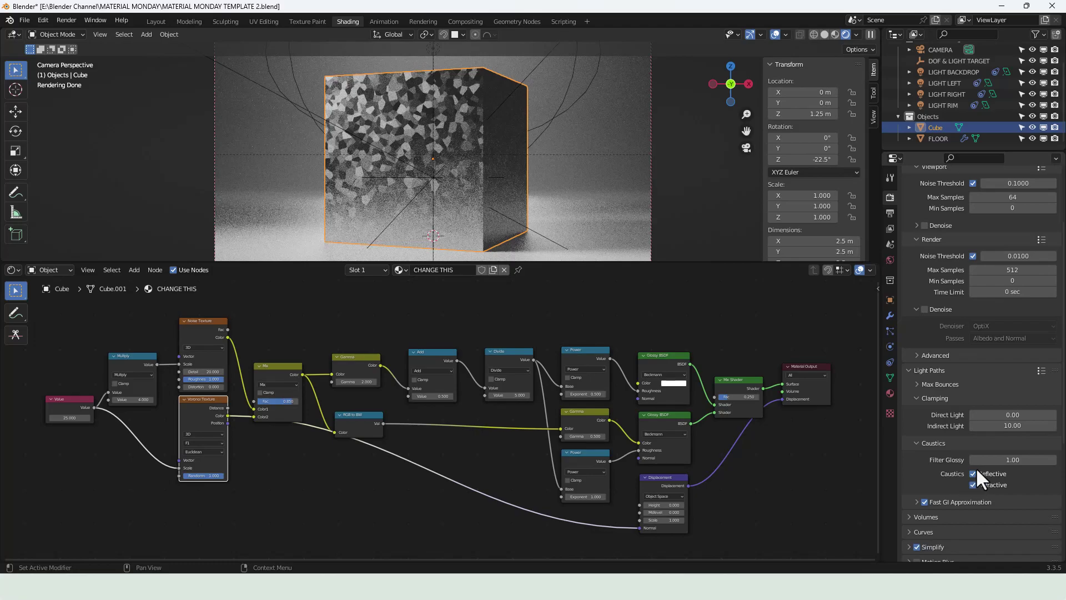
{"action": "scroll", "coordinate": [938, 464], "scroll_direction": "down", "scroll_amount": 9}
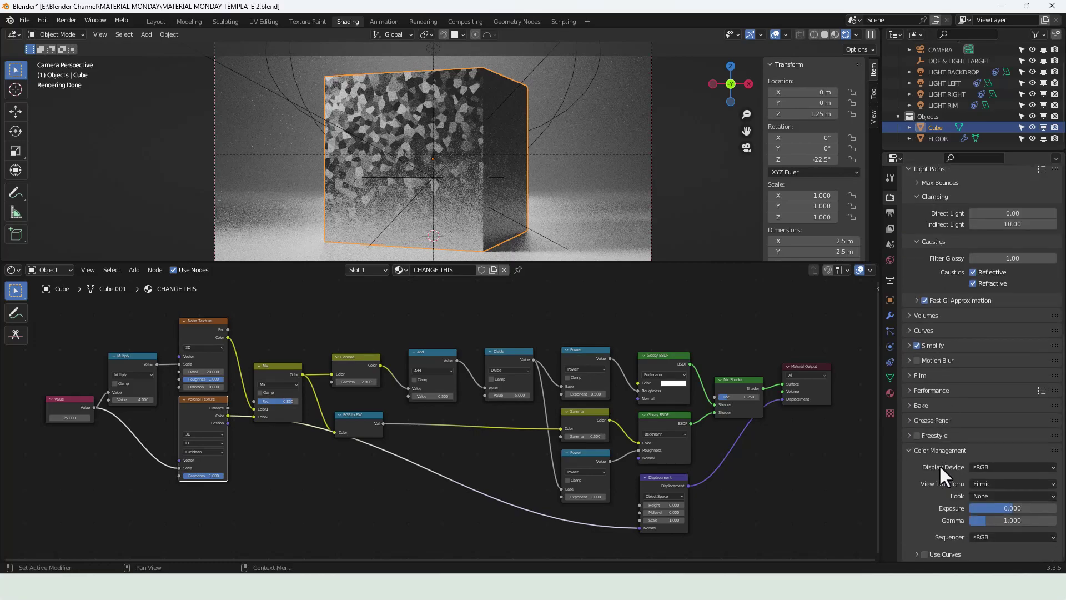
{"action": "left_click", "coordinate": [988, 494]}
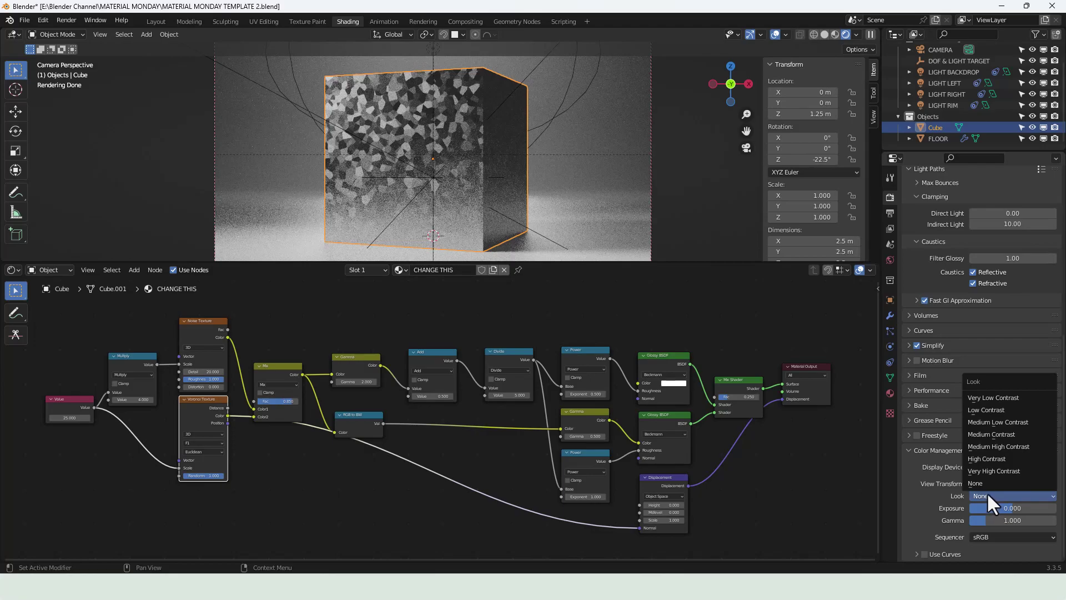
{"action": "left_click", "coordinate": [984, 471]}
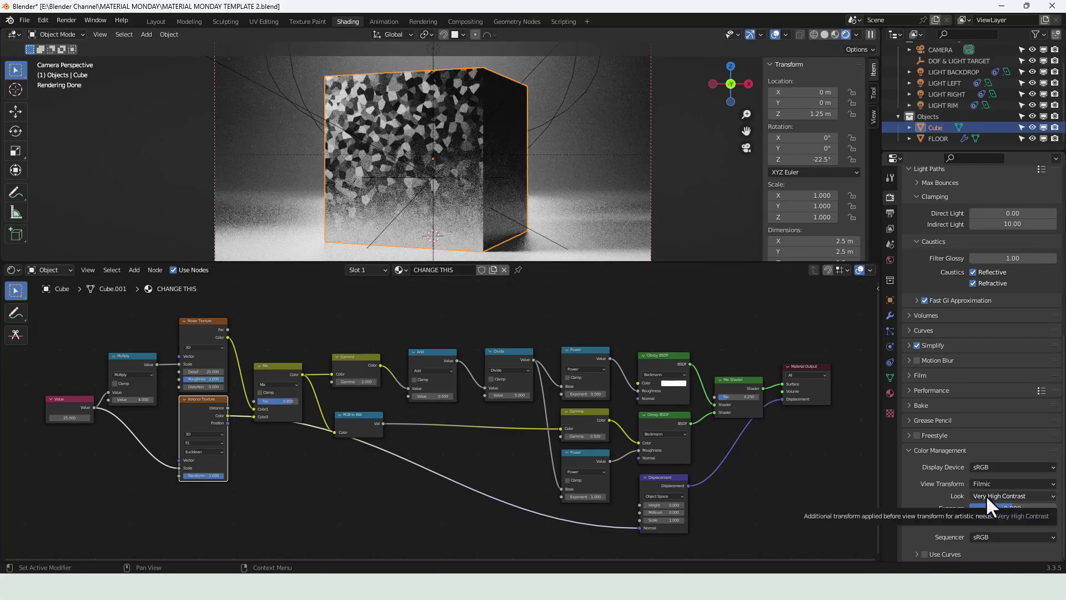
{"action": "left_click", "coordinate": [987, 495]}
{"action": "left_click", "coordinate": [996, 481]}
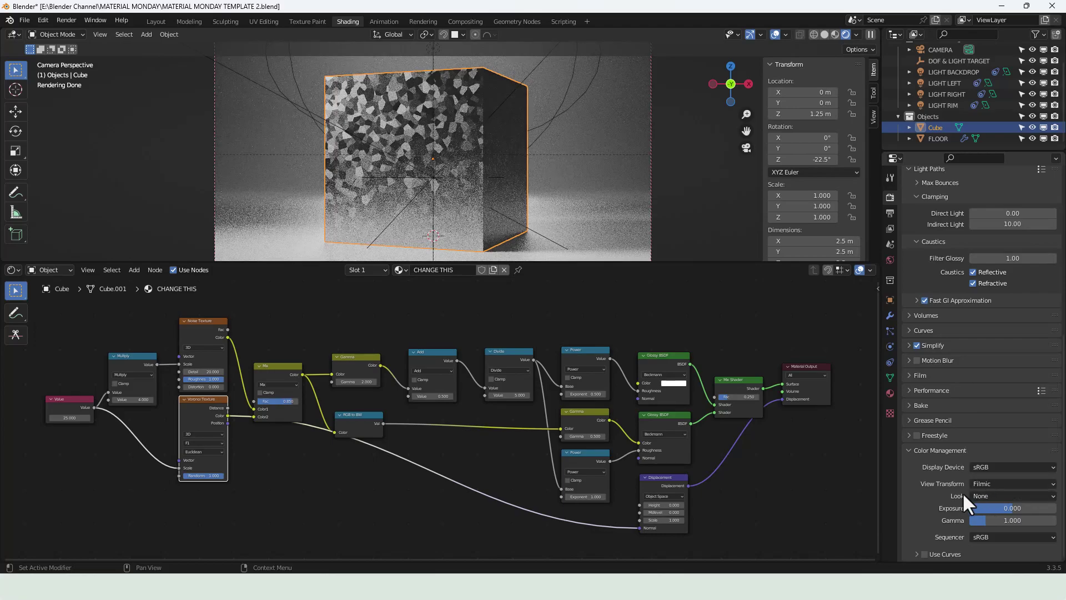
{"action": "left_click", "coordinate": [65, 20]}
{"action": "left_click", "coordinate": [71, 32]}
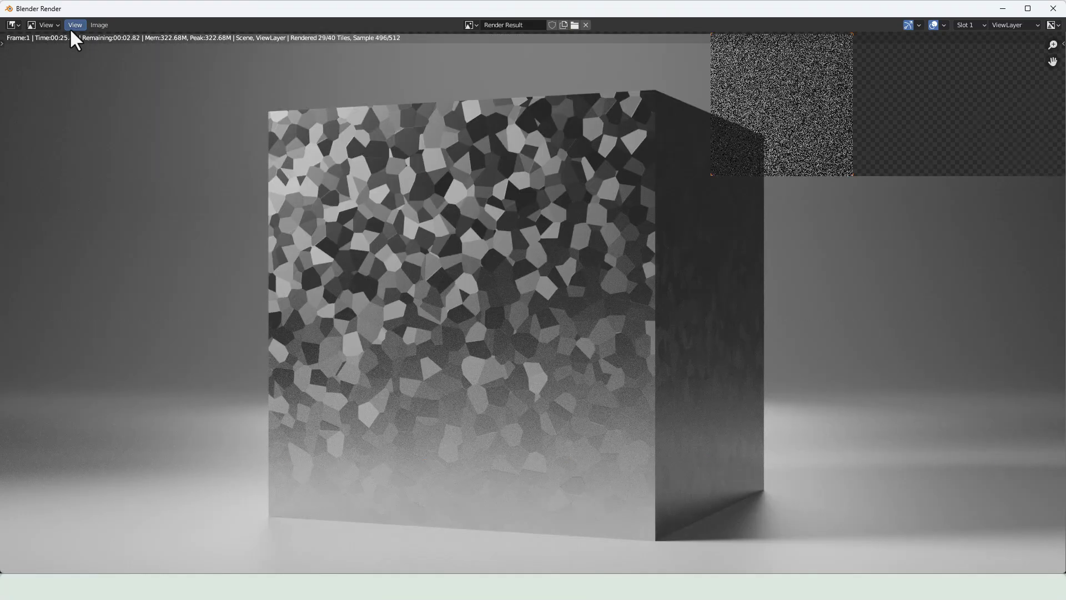
{"action": "scroll", "coordinate": [508, 278], "scroll_direction": "down", "scroll_amount": 1}
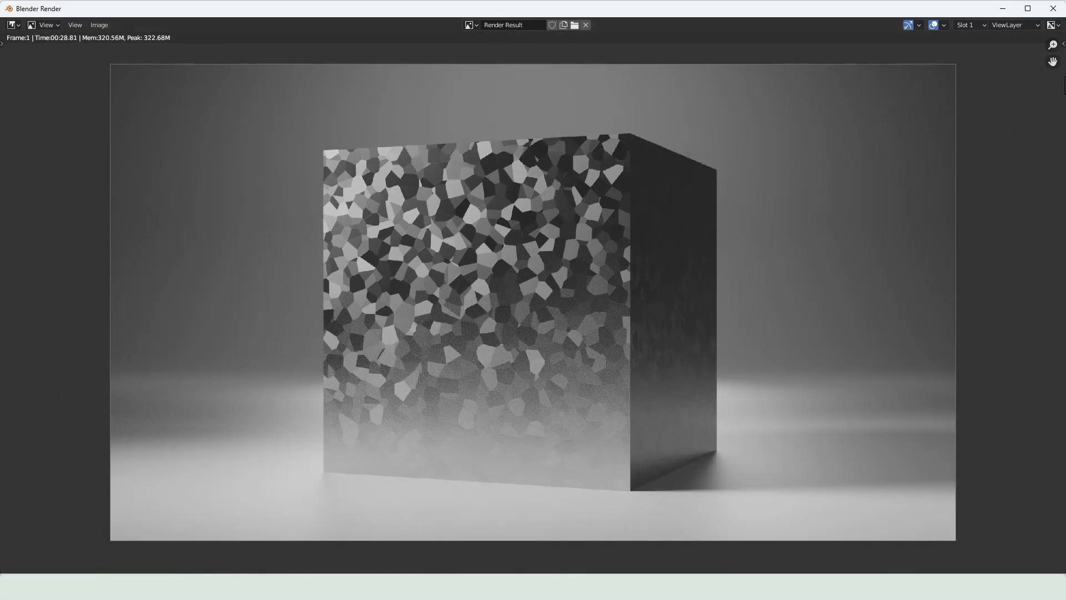
{"action": "left_click", "coordinate": [1053, 8]}
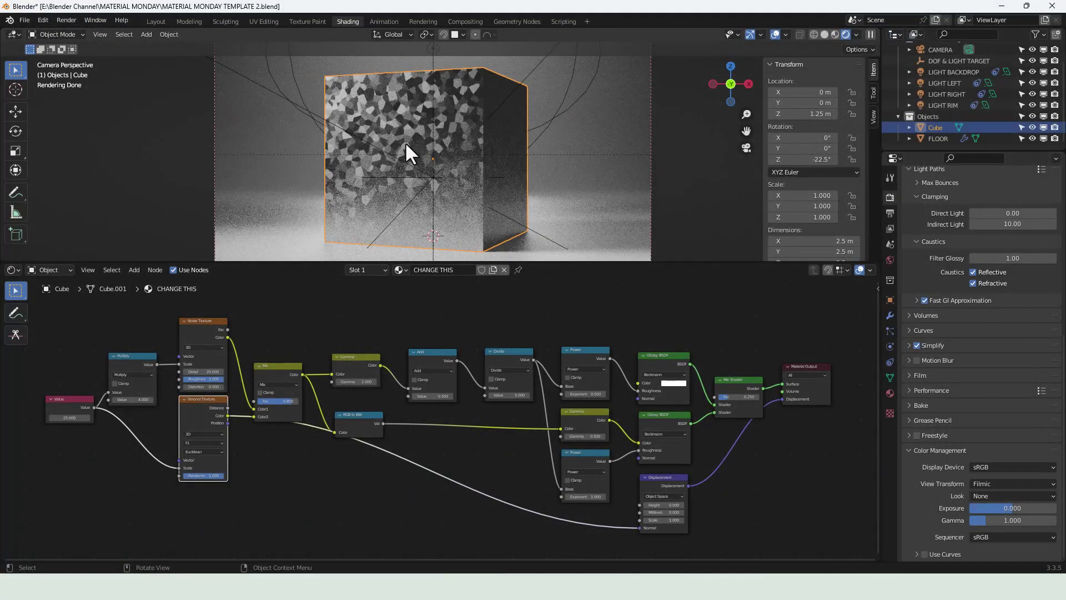
{"action": "middle_click_drag", "start_coordinate": [405, 144], "coordinate": [529, 151]}
{"action": "middle_click_drag", "start_coordinate": [558, 191], "coordinate": [555, 162]}
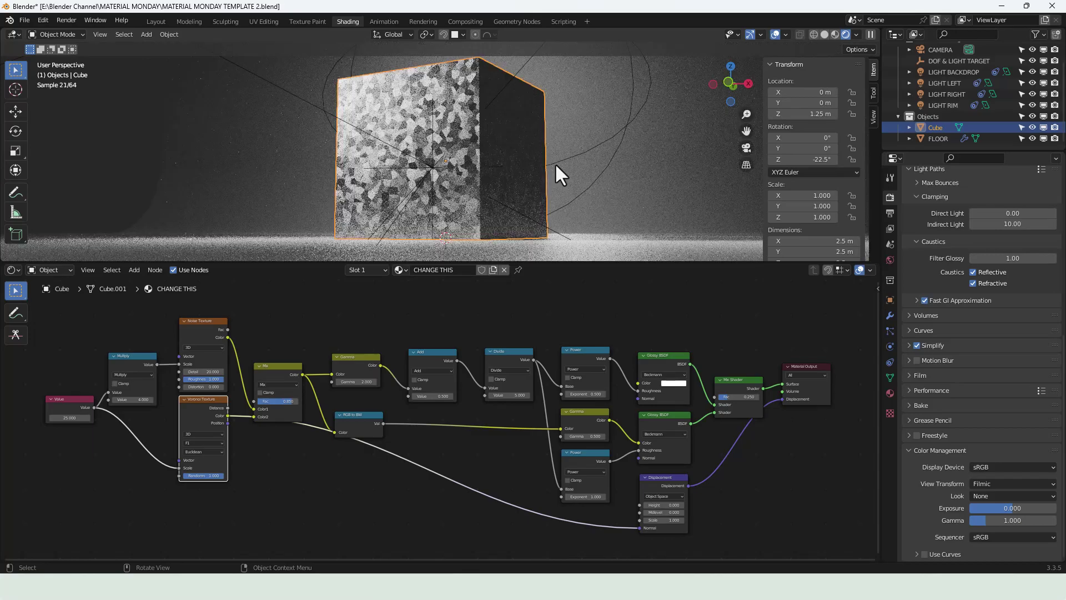